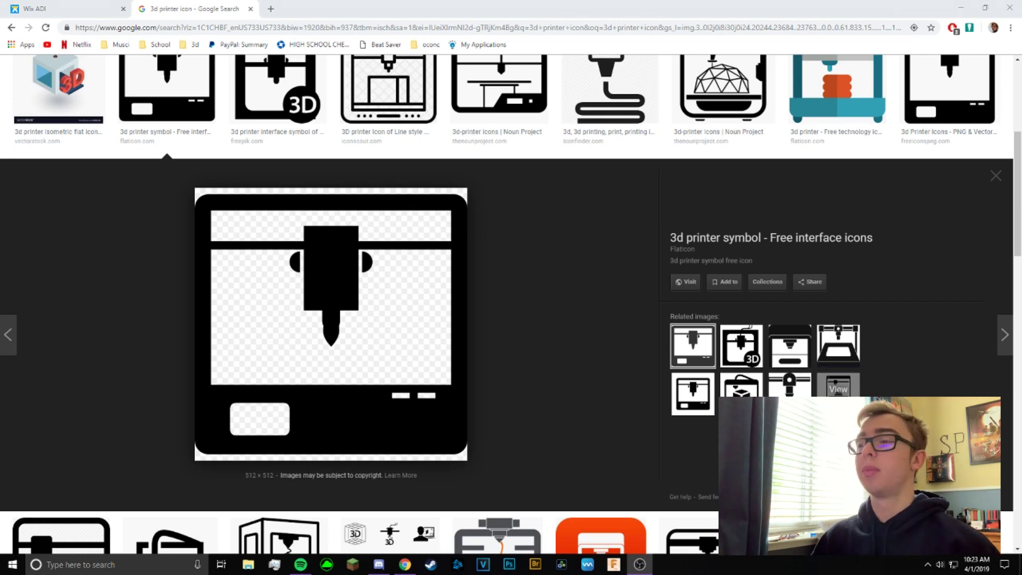
- Save the Flaticon printer picture to the Desktop as 1.png, then close the browser
{"action": "right_click", "coordinate": [381, 308]}
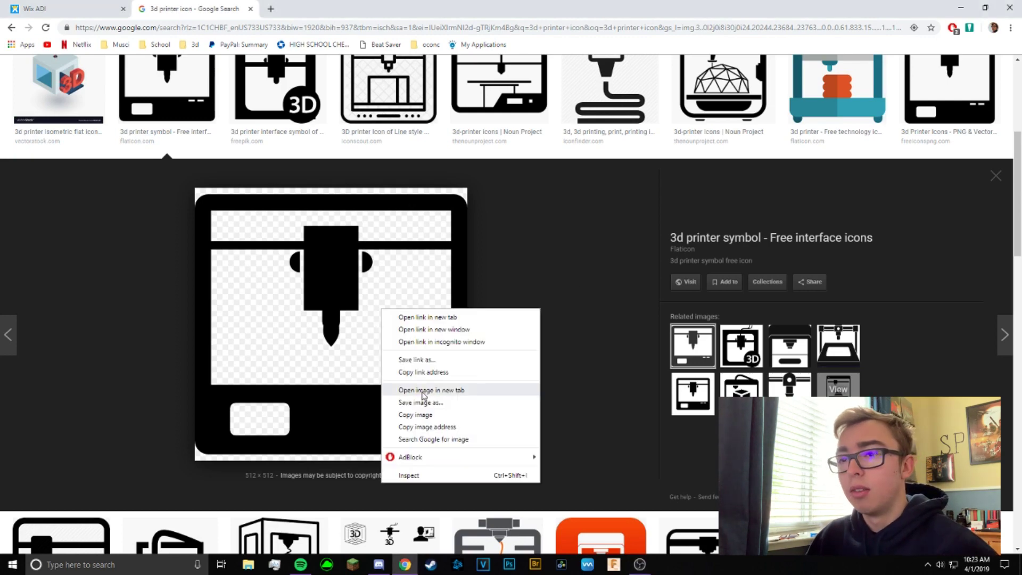
{"action": "left_click", "coordinate": [421, 402]}
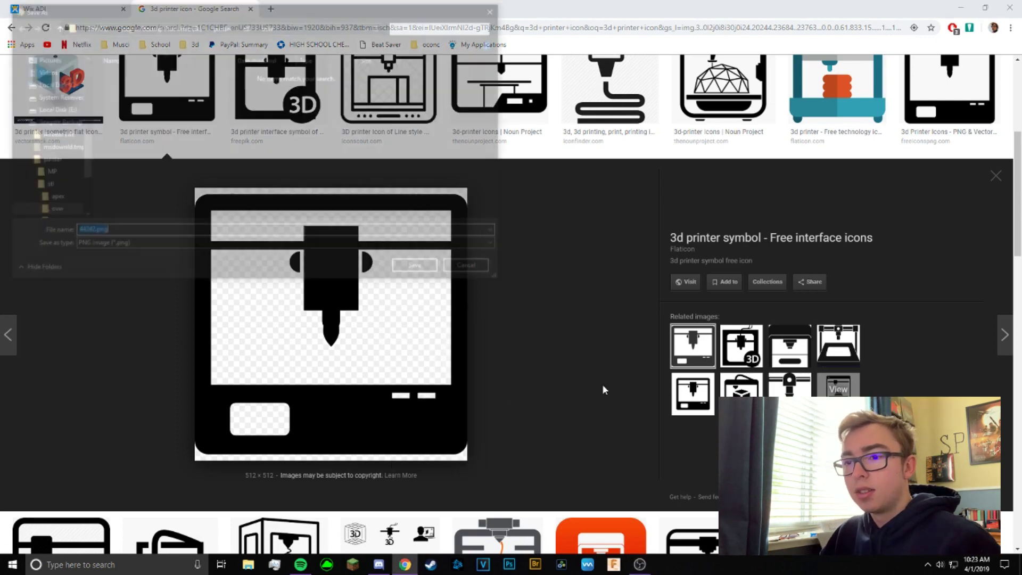
{"action": "type", "text": "1"}
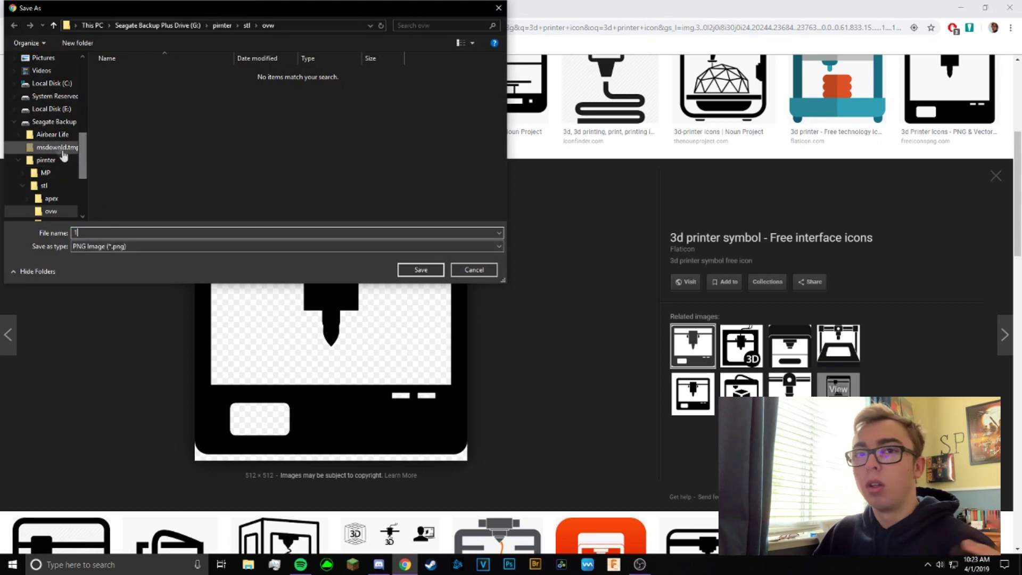
{"action": "scroll", "coordinate": [59, 144], "scroll_direction": "up", "scroll_amount": 10}
{"action": "left_click", "coordinate": [45, 122]}
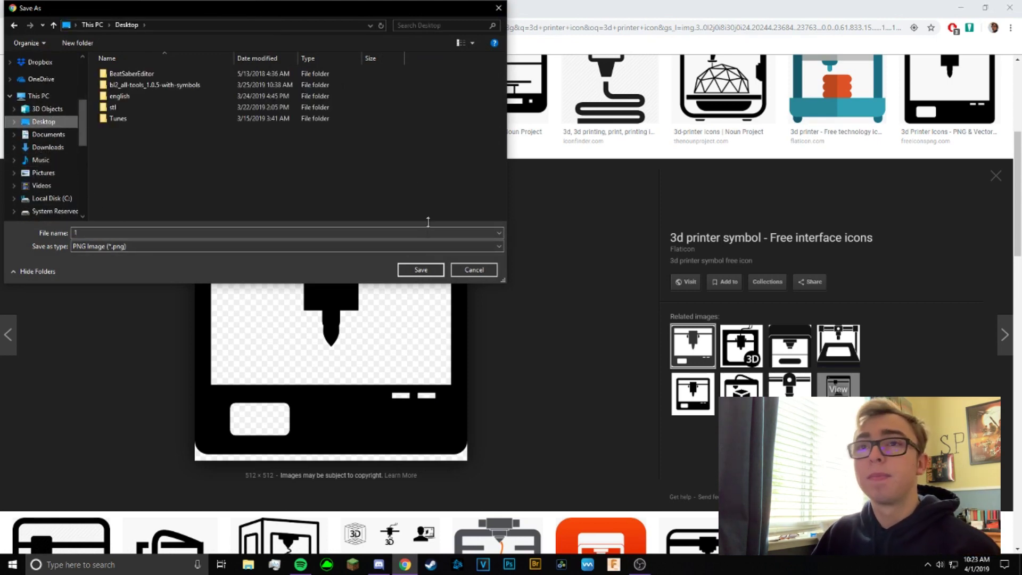
{"action": "left_click", "coordinate": [420, 269]}
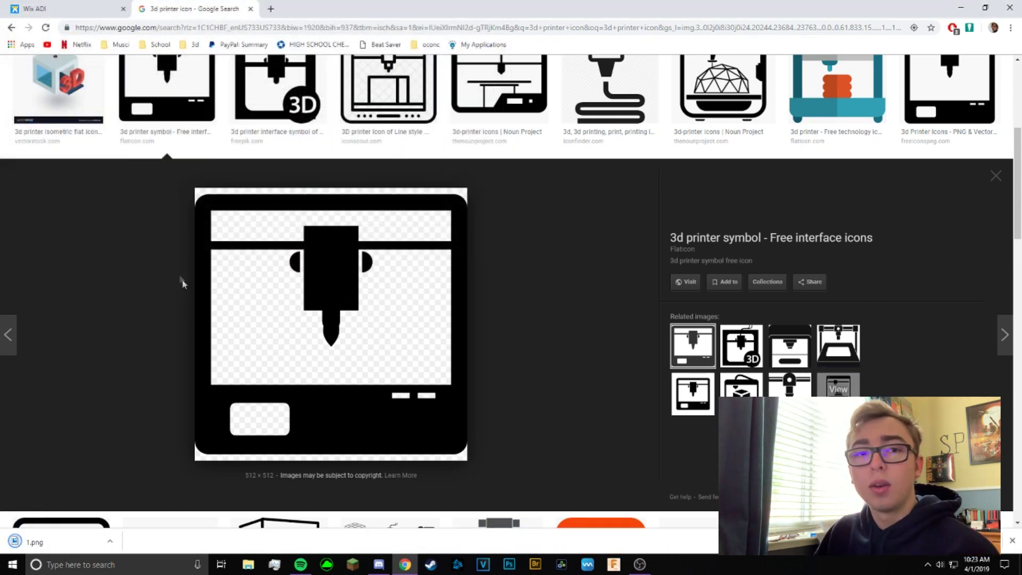
{"action": "left_click", "coordinate": [1003, 6]}
- Launch Inkscape and open 1.png from the Desktop as an embedded image
{"action": "left_click", "coordinate": [565, 93]}
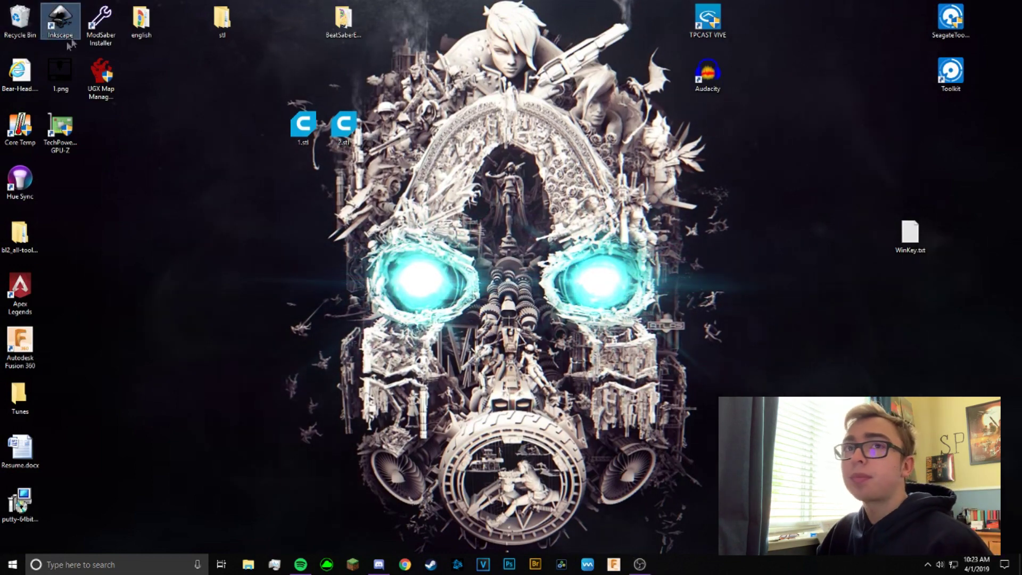
{"action": "double_click", "coordinate": [55, 20]}
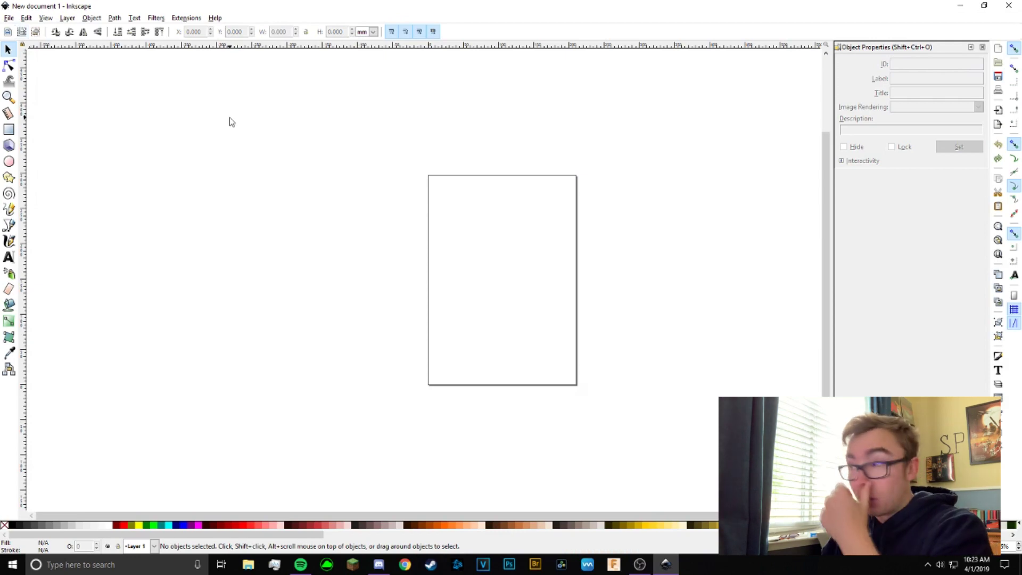
{"action": "left_click", "coordinate": [9, 17]}
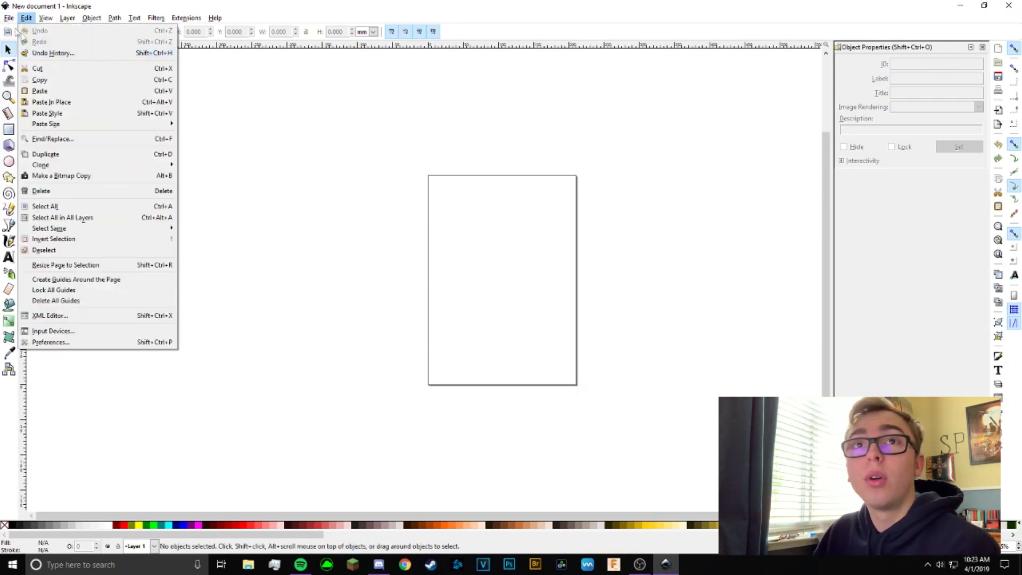
{"action": "left_click", "coordinate": [25, 52]}
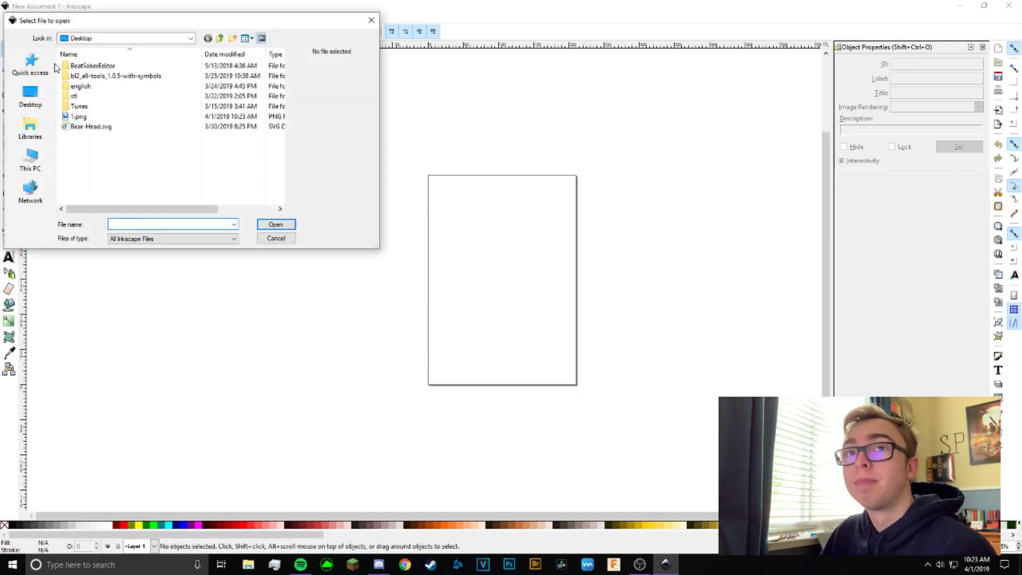
{"action": "left_click", "coordinate": [101, 116]}
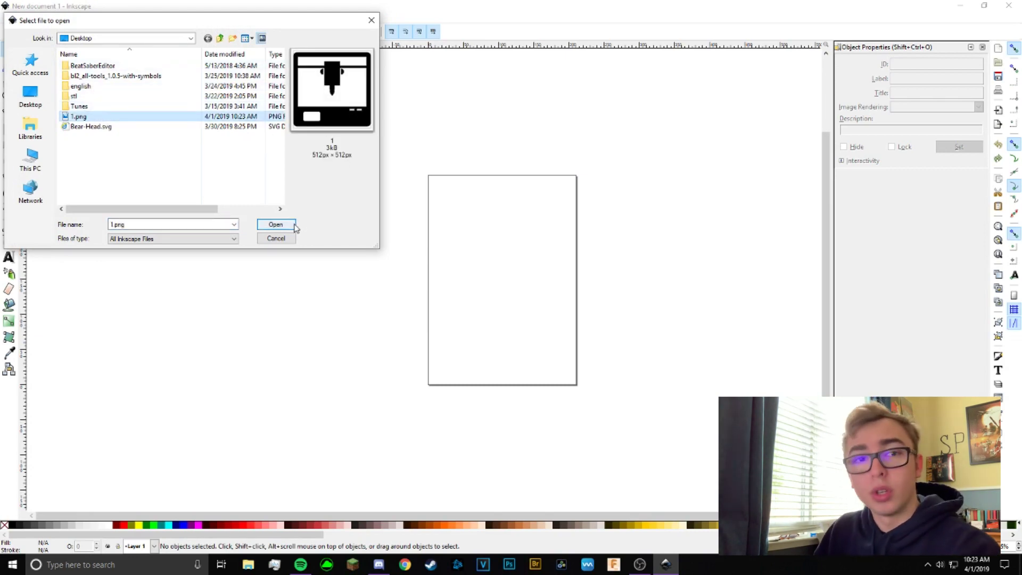
{"action": "left_click", "coordinate": [275, 225]}
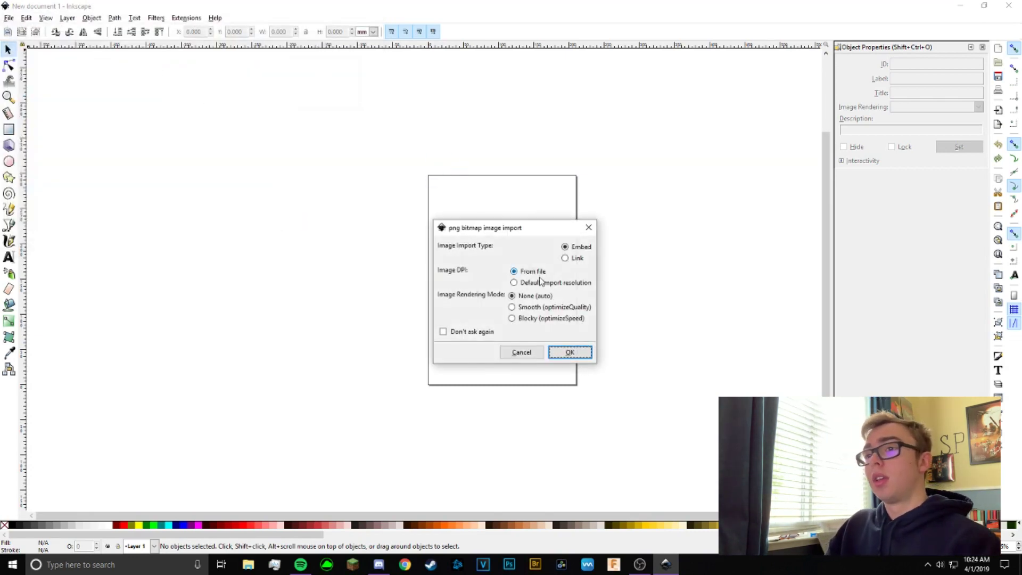
{"action": "left_click", "coordinate": [566, 353]}
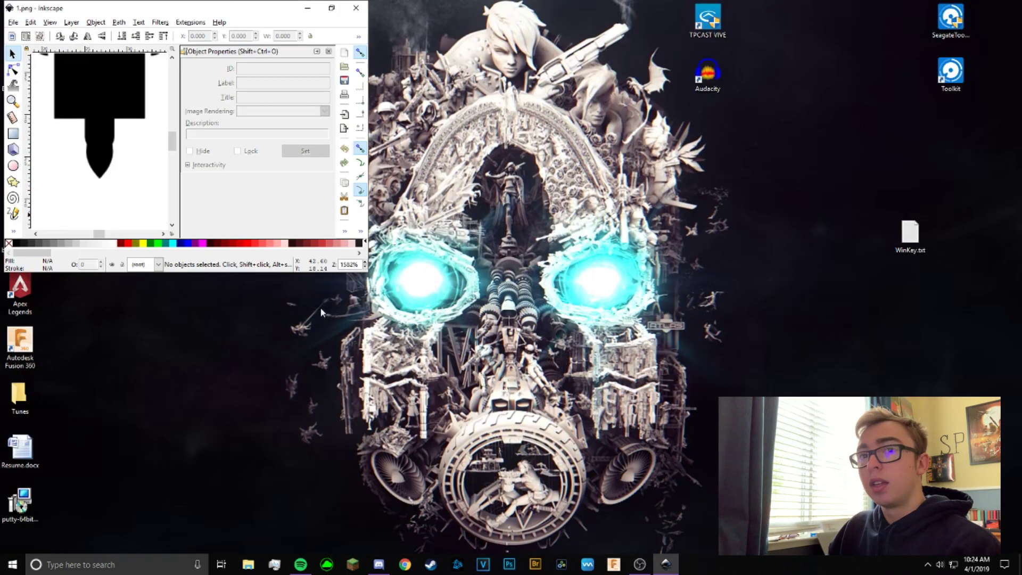
- Maximise the Inkscape window and select the printer bitmap
{"action": "left_click_drag", "start_coordinate": [342, 10], "coordinate": [394, 57]}
{"action": "left_click", "coordinate": [384, 55]}
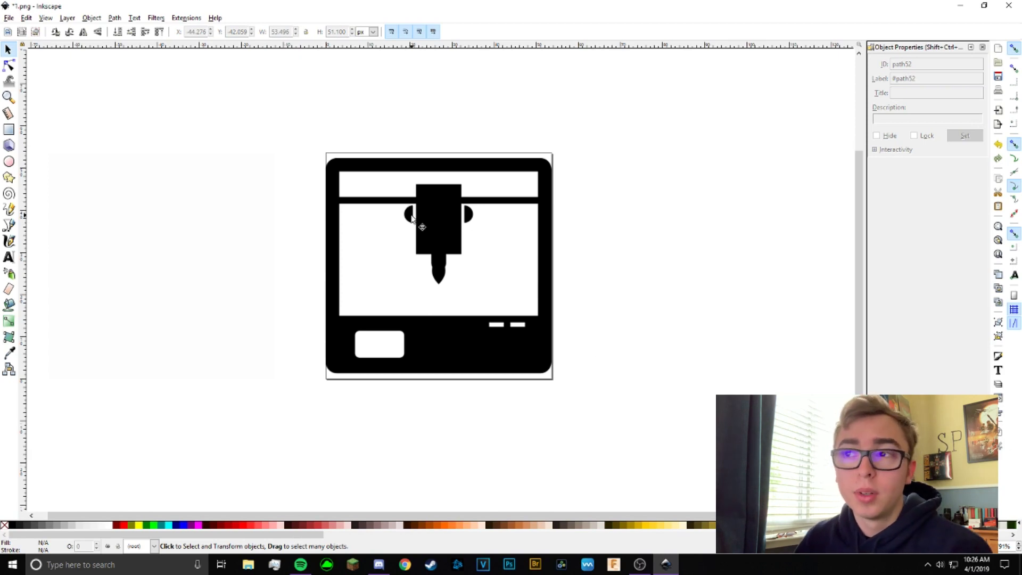
{"action": "left_click", "coordinate": [427, 220]}
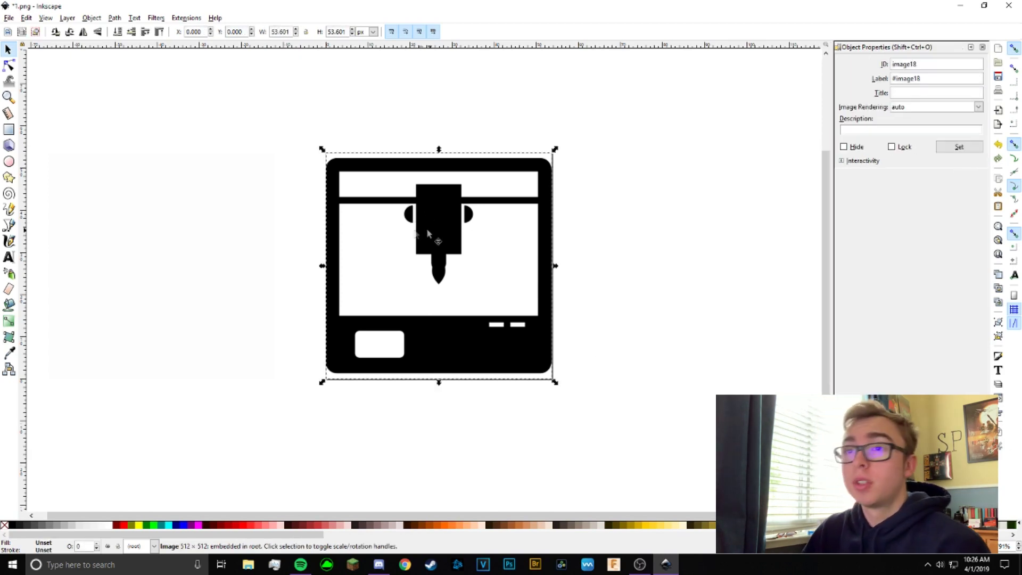
- Trace the bitmap with Multiple scans: Grays and move the 8-path group beside the original
{"action": "right_click", "coordinate": [439, 229]}
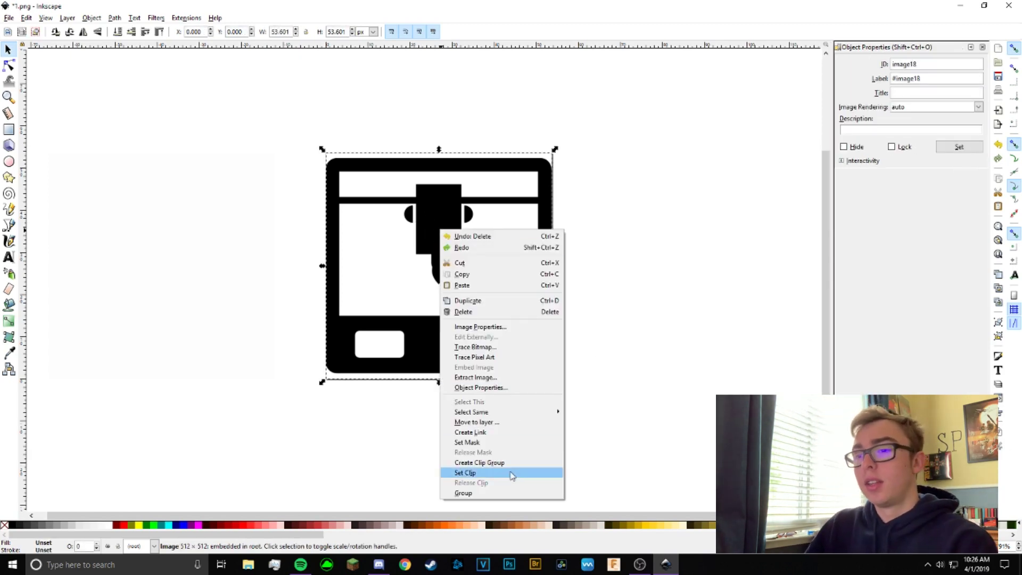
{"action": "left_click", "coordinate": [474, 347]}
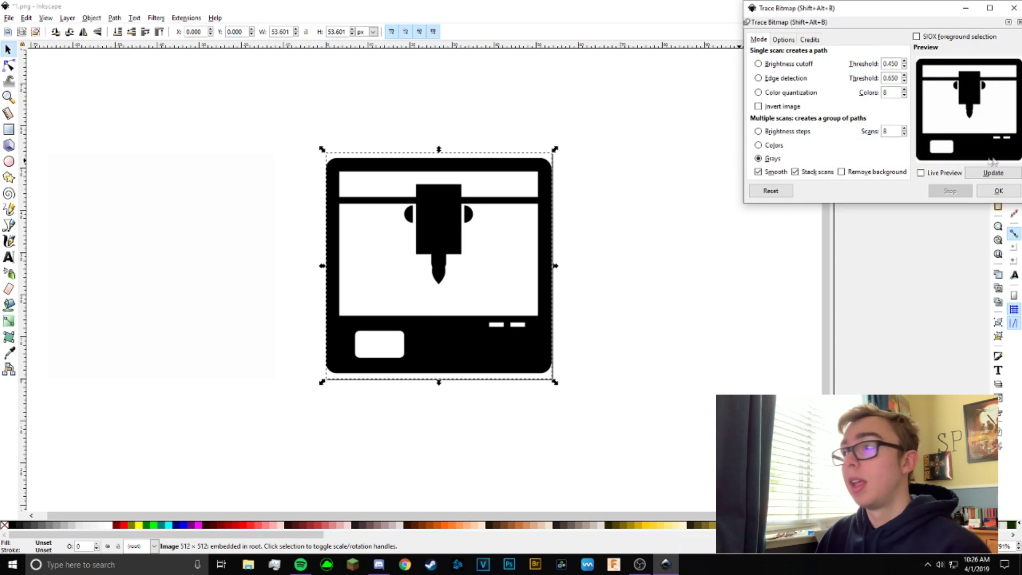
{"action": "left_click", "coordinate": [998, 191]}
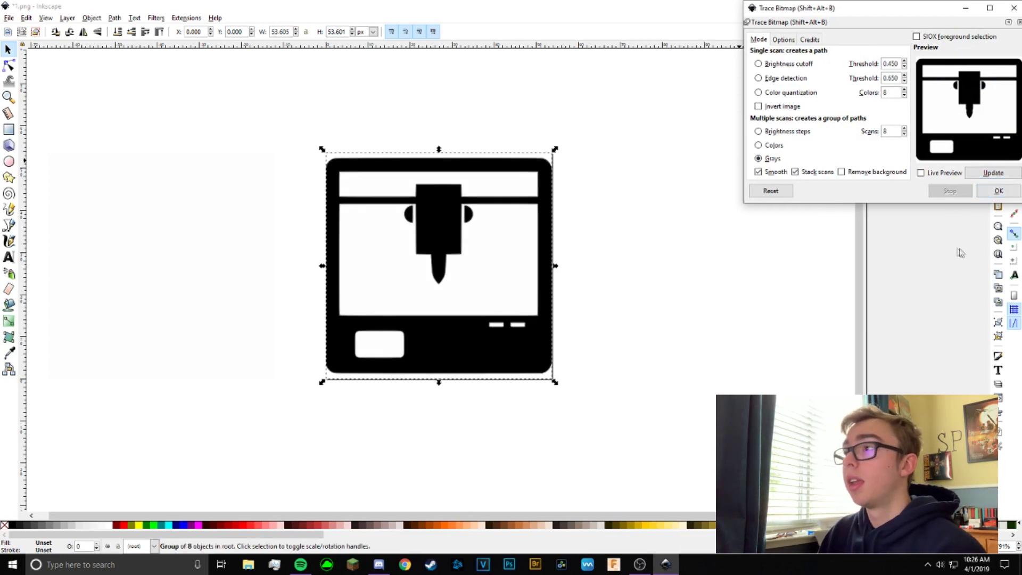
{"action": "left_click", "coordinate": [1014, 8]}
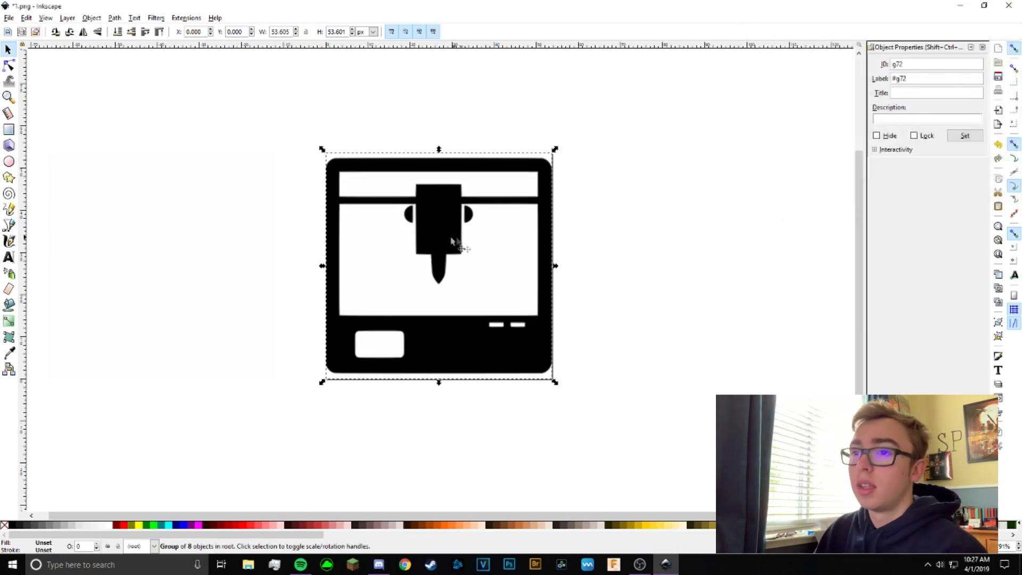
{"action": "left_click_drag", "start_coordinate": [452, 242], "coordinate": [726, 241]}
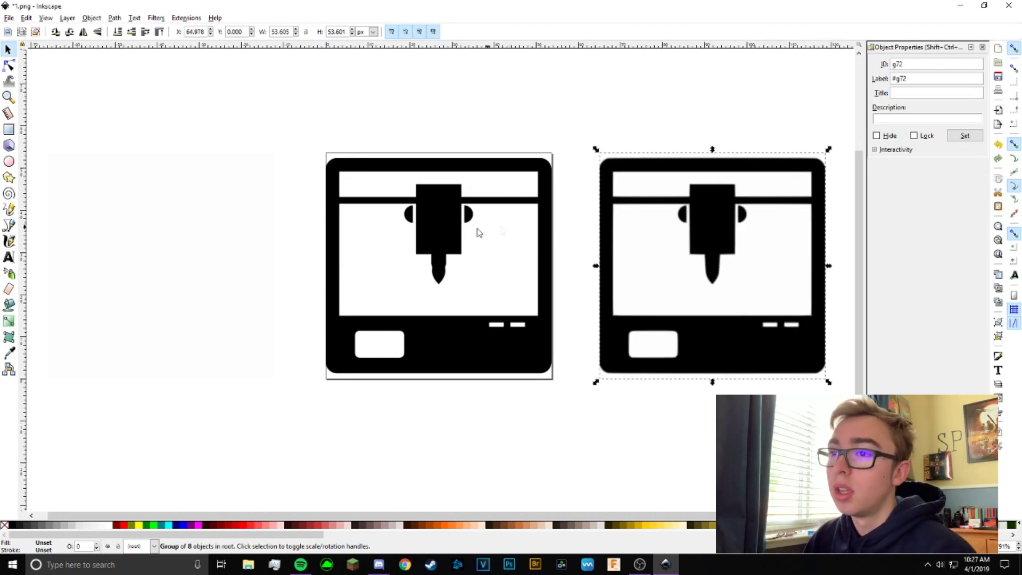
- Delete the original bitmap and shift the traced printer group slightly left
{"action": "left_click", "coordinate": [433, 236]}
{"action": "key", "text": "Delete"}
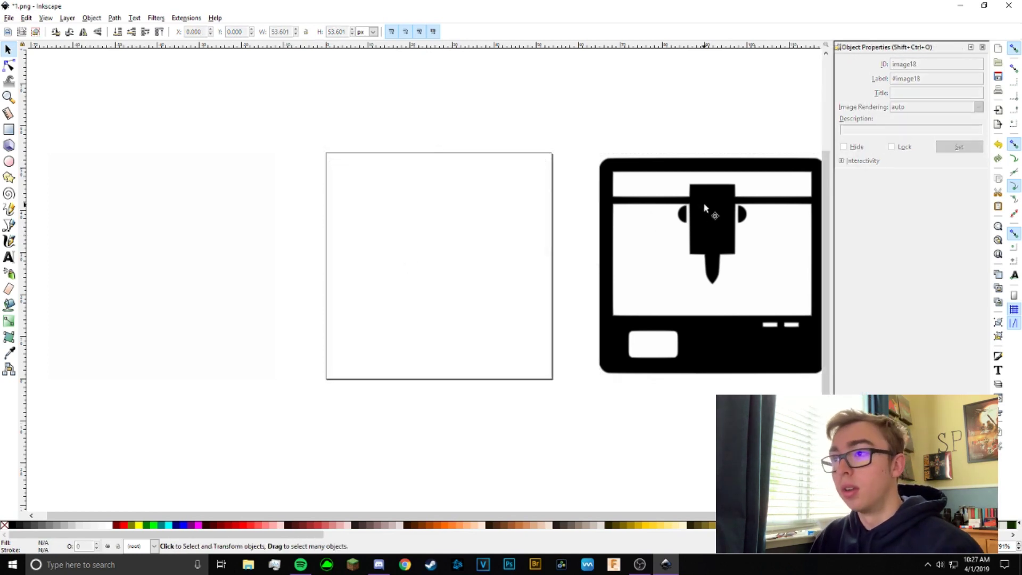
{"action": "left_click_drag", "start_coordinate": [705, 207], "coordinate": [620, 202]}
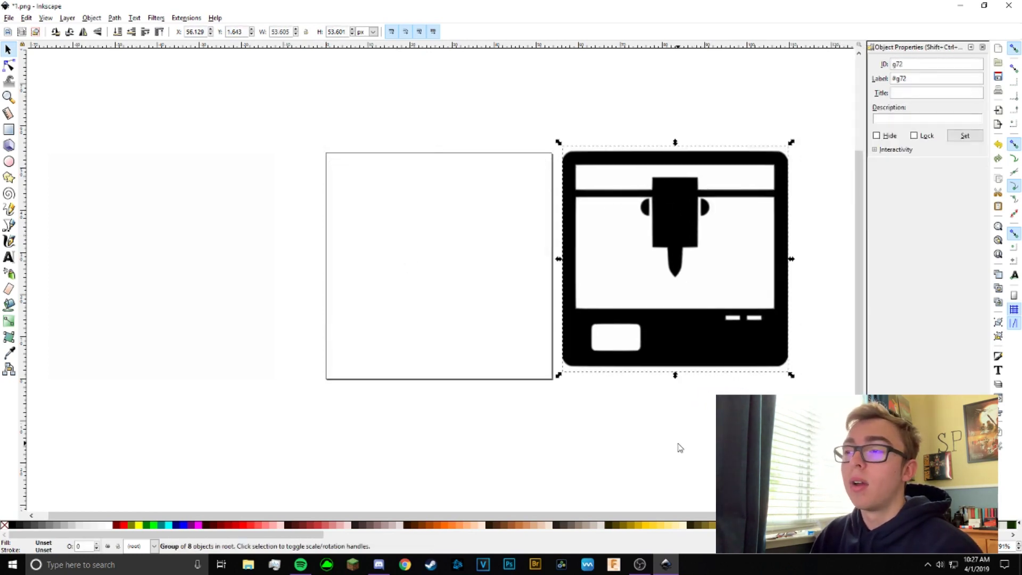
- Inside the traced group, drag the black and grey printer paths apart across the canvas
{"action": "double_click", "coordinate": [664, 333]}
{"action": "left_click_drag", "start_coordinate": [664, 330], "coordinate": [194, 302]}
{"action": "left_click_drag", "start_coordinate": [621, 366], "coordinate": [319, 442]}
{"action": "left_click_drag", "start_coordinate": [642, 260], "coordinate": [519, 135]}
{"action": "left_click_drag", "start_coordinate": [712, 256], "coordinate": [774, 151]}
{"action": "left_click_drag", "start_coordinate": [598, 353], "coordinate": [505, 481]}
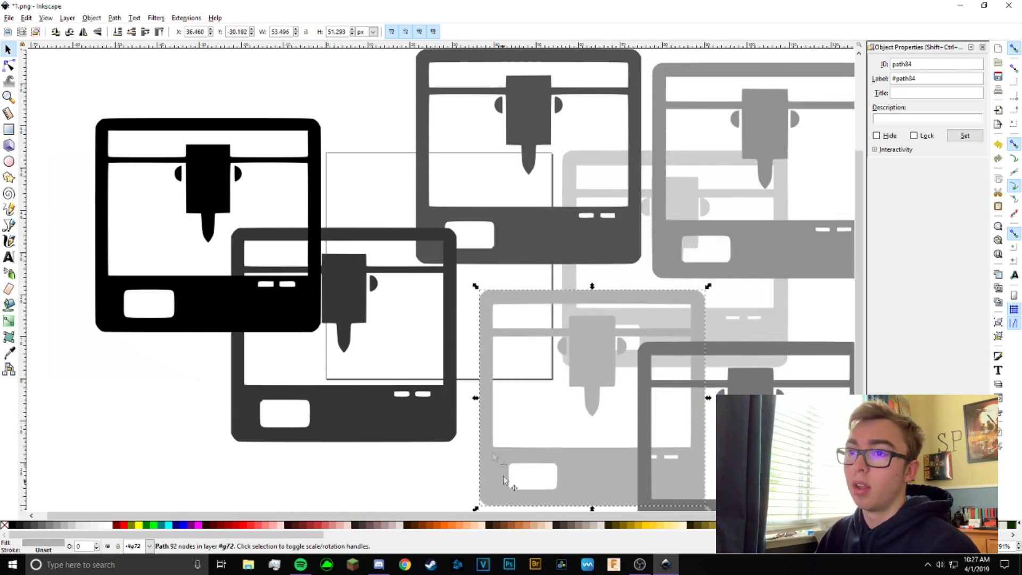
{"action": "left_click_drag", "start_coordinate": [187, 299], "coordinate": [106, 243]}
{"action": "left_click_drag", "start_coordinate": [380, 415], "coordinate": [338, 464]}
{"action": "left_click_drag", "start_coordinate": [532, 229], "coordinate": [449, 229]}
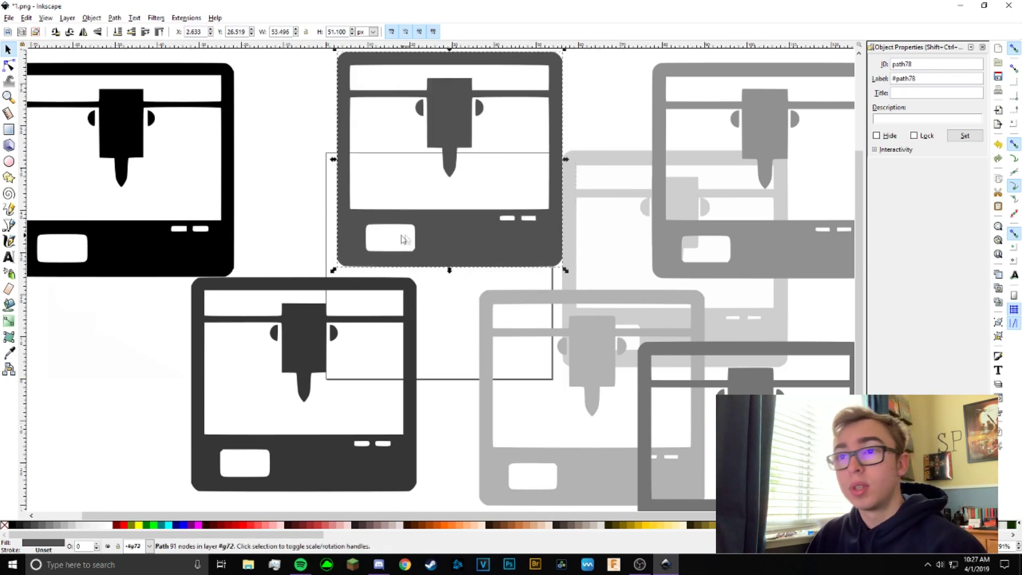
- Delete the six unwanted printer layers, including the black, light grey and medium grey ones
{"action": "left_click", "coordinate": [159, 255]}
{"action": "key", "text": "Delete"}
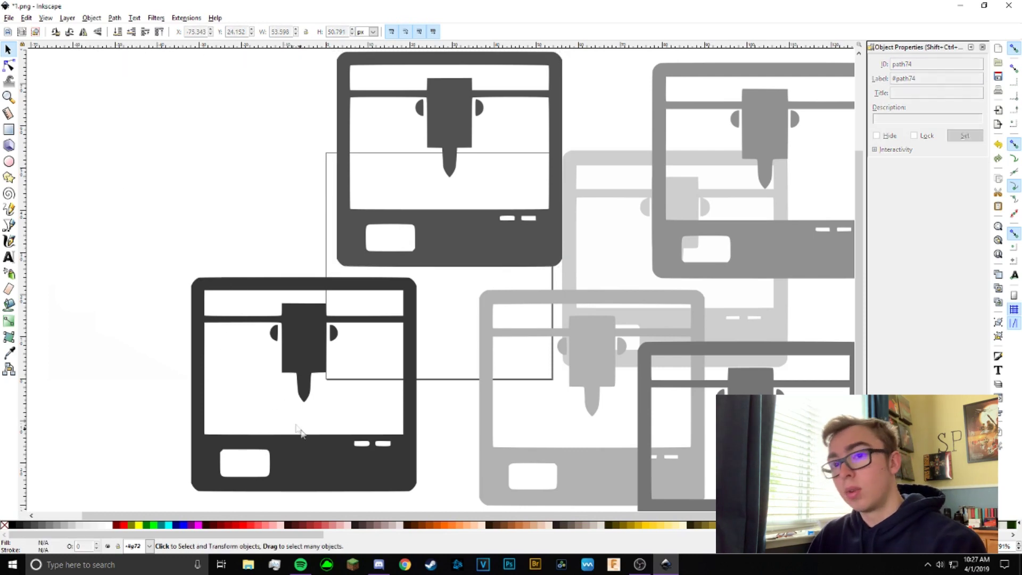
{"action": "left_click", "coordinate": [313, 447]}
{"action": "key", "text": "Delete"}
{"action": "left_click", "coordinate": [561, 477]}
{"action": "key", "text": "Delete"}
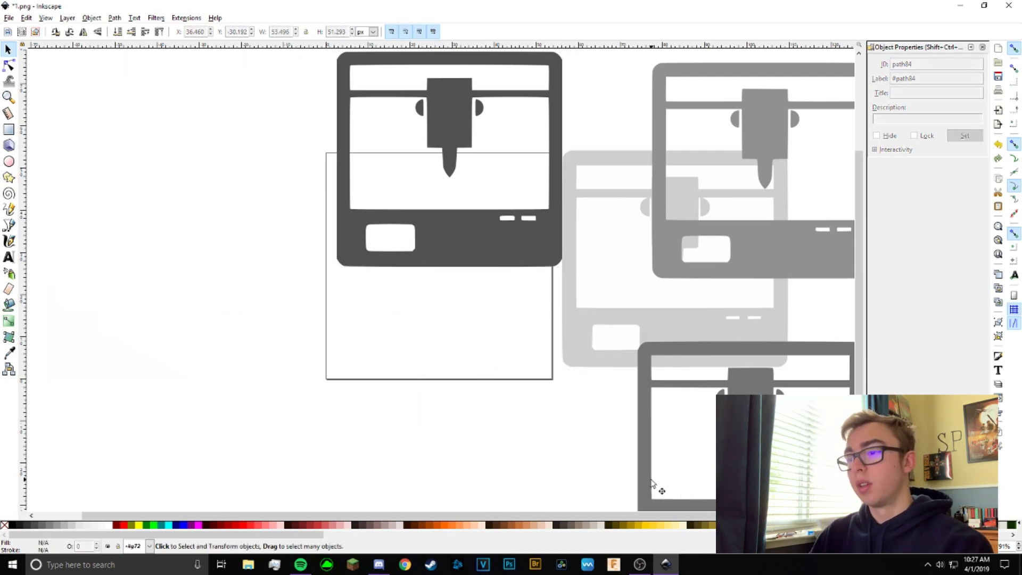
{"action": "left_click", "coordinate": [652, 482]}
{"action": "key", "text": "Delete"}
{"action": "left_click", "coordinate": [663, 340]}
{"action": "key", "text": "Delete"}
{"action": "left_click", "coordinate": [749, 257]}
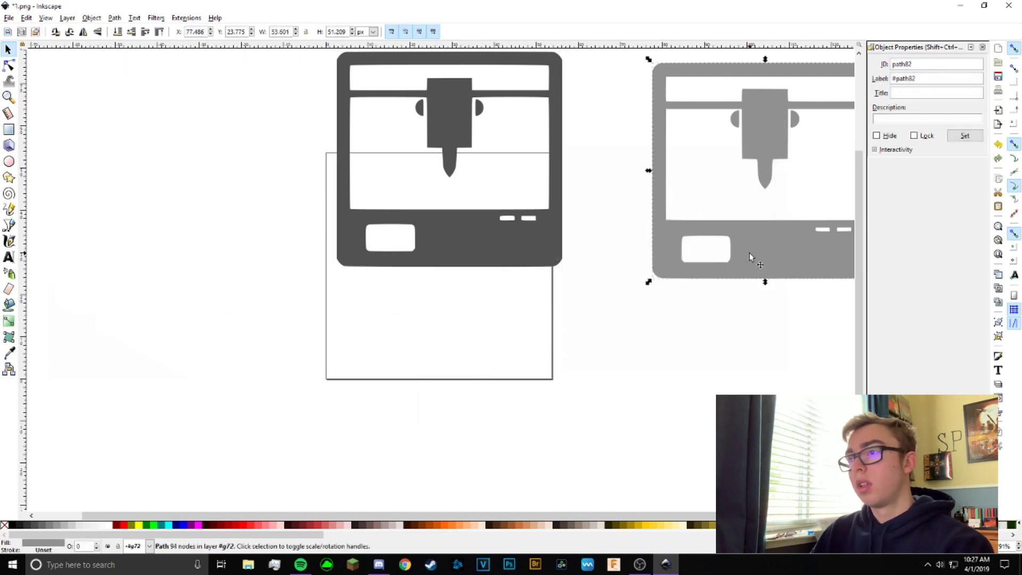
{"action": "key", "text": "Delete"}
- Position the dark grey printer on the page and delete the faint leftover box
{"action": "left_click_drag", "start_coordinate": [476, 234], "coordinate": [465, 340]}
{"action": "left_click", "coordinate": [664, 340]}
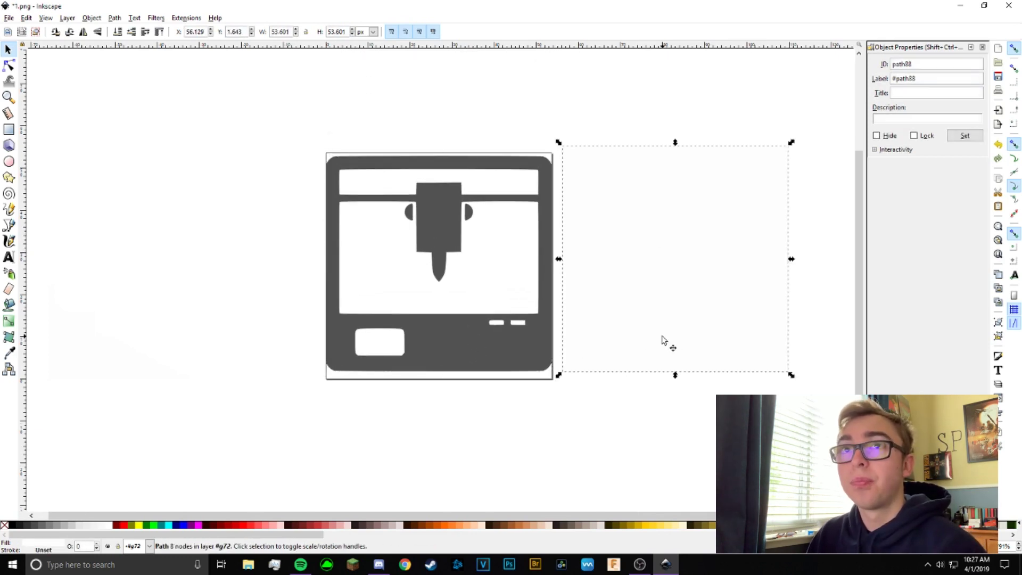
{"action": "key", "text": "Delete"}
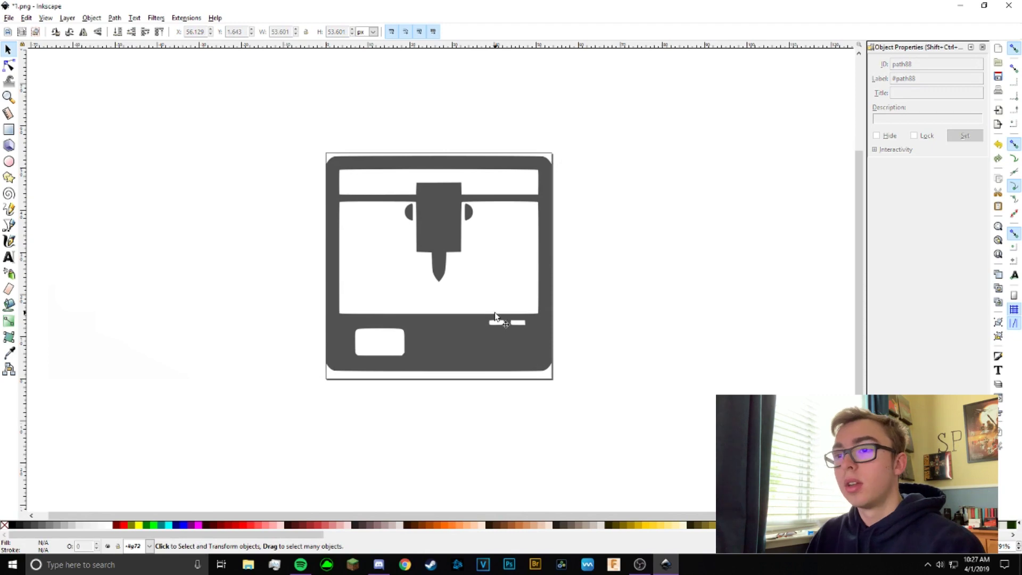
{"action": "left_click_drag", "start_coordinate": [495, 317], "coordinate": [495, 319]}
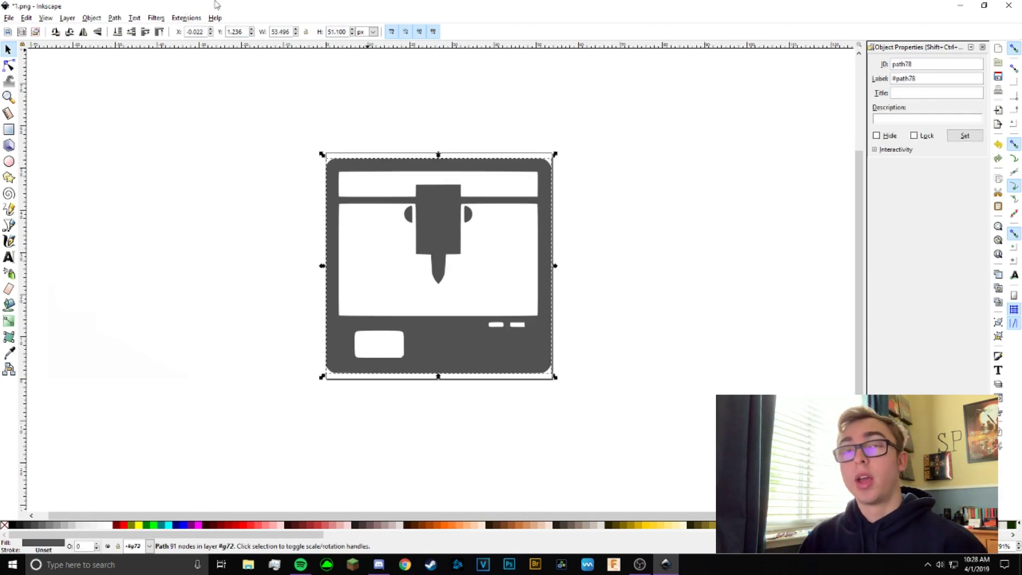
{"action": "left_click", "coordinate": [9, 18]}
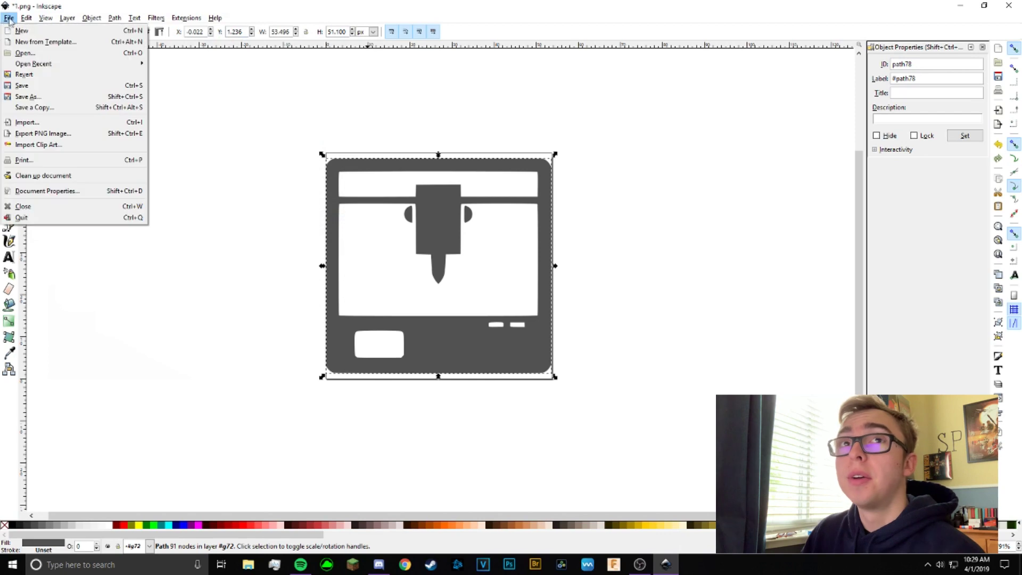
- Save a copy as 1.svg in Inkscape SVG format on the Desktop, then close Inkscape
{"action": "left_click", "coordinate": [36, 107]}
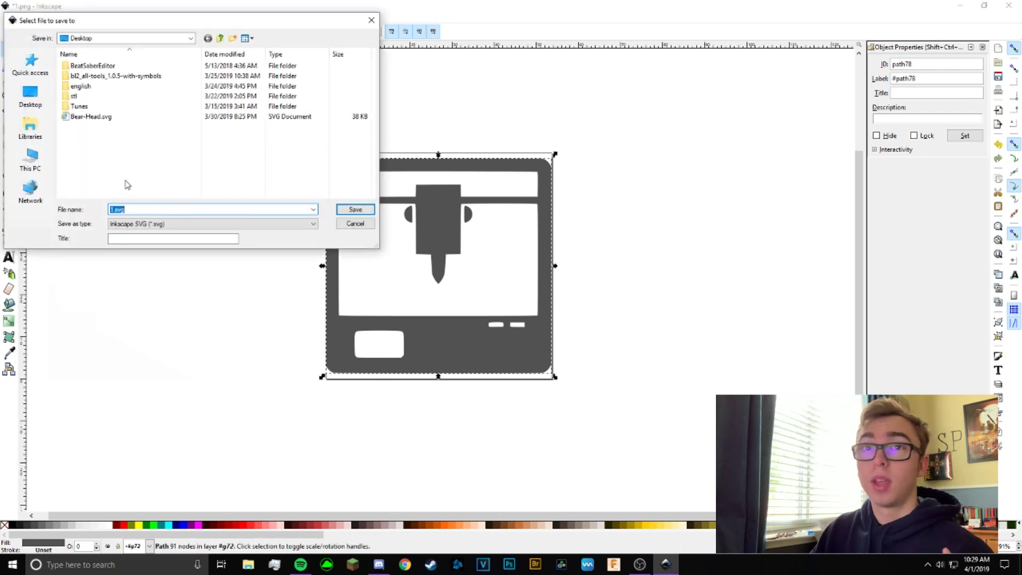
{"action": "left_click", "coordinate": [145, 223]}
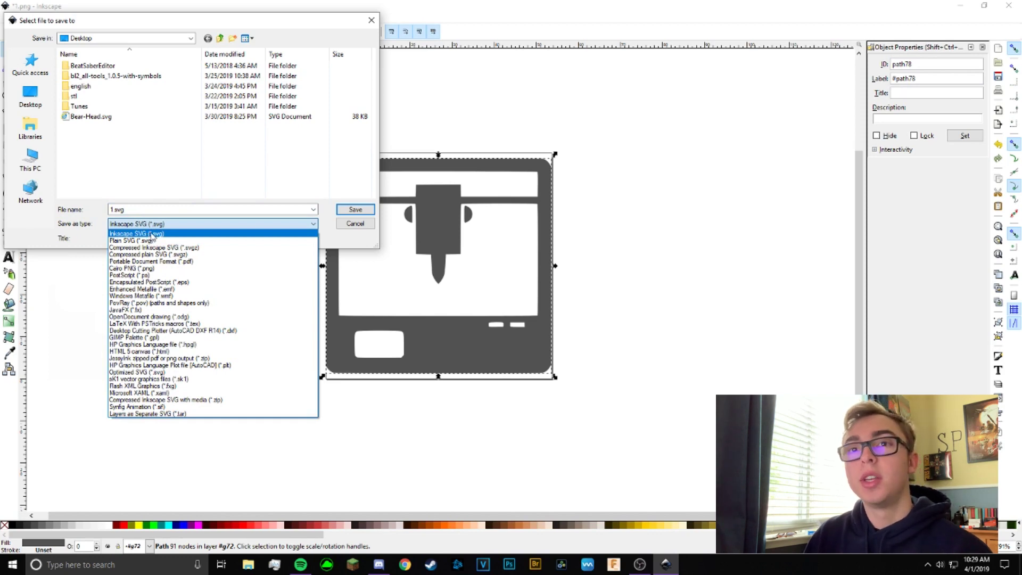
{"action": "left_click", "coordinate": [152, 234]}
{"action": "left_click", "coordinate": [356, 212]}
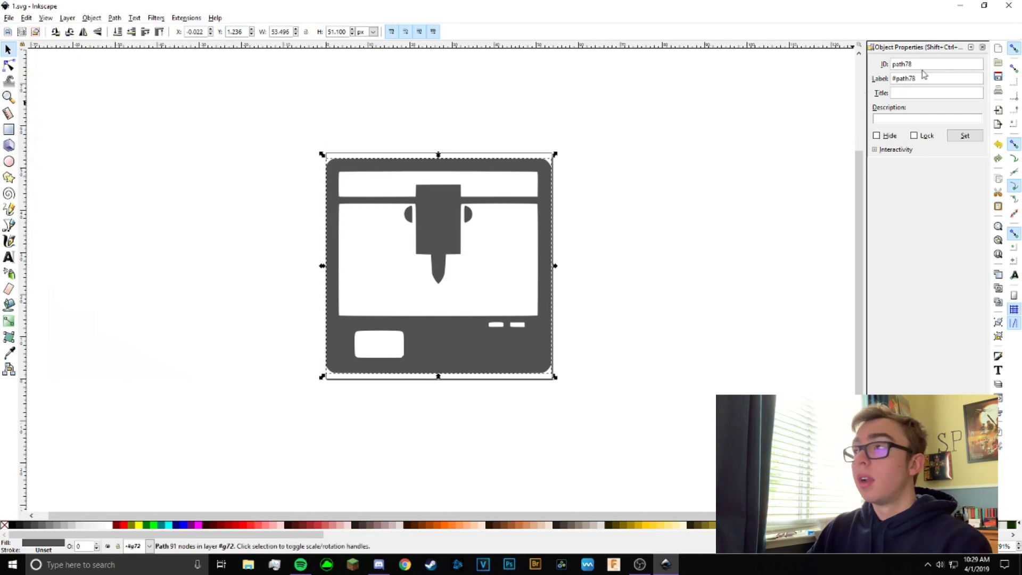
{"action": "left_click", "coordinate": [1016, 9]}
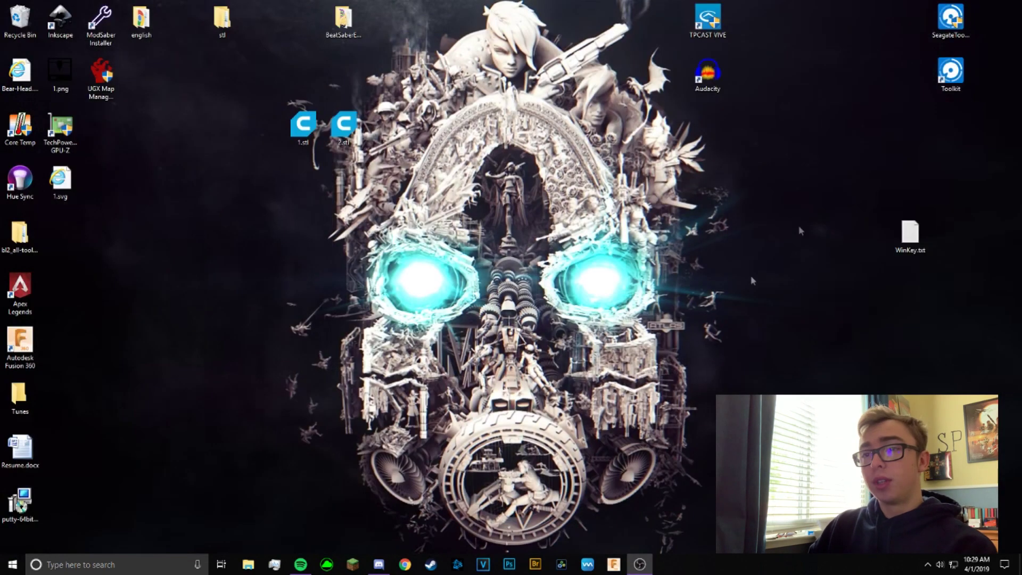
- Search 'tinker' in Chrome, go to Tinkercad and create a new 3D design
{"action": "left_click", "coordinate": [413, 566]}
{"action": "type", "text": "ti"}
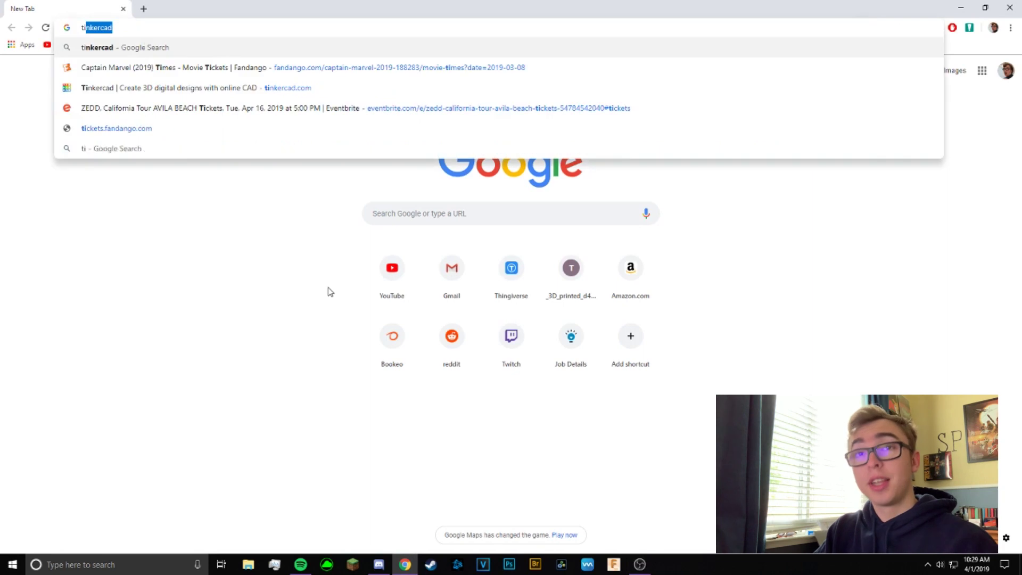
{"action": "type", "text": "nker"}
{"action": "key", "text": "Return"}
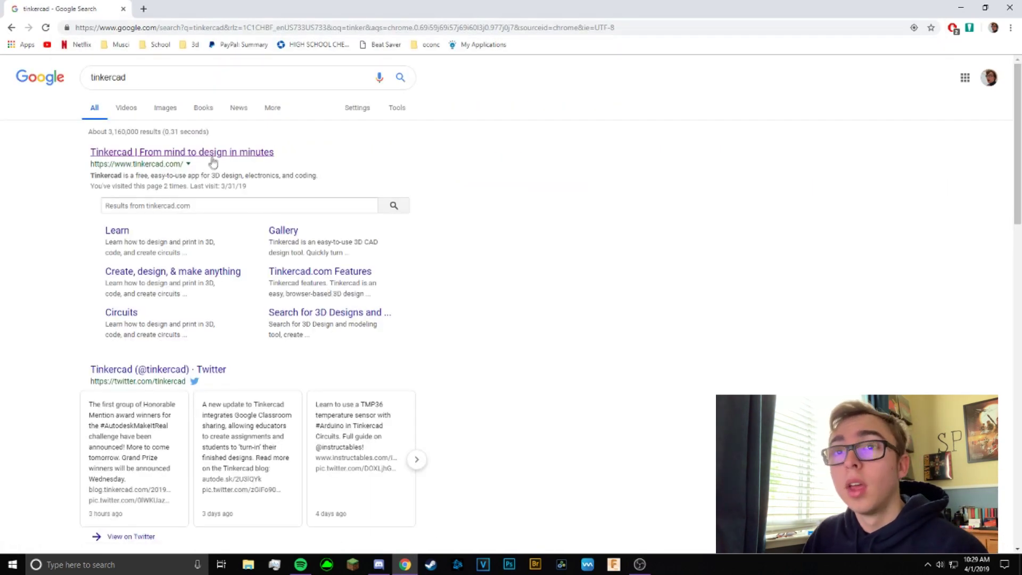
{"action": "left_click", "coordinate": [213, 156]}
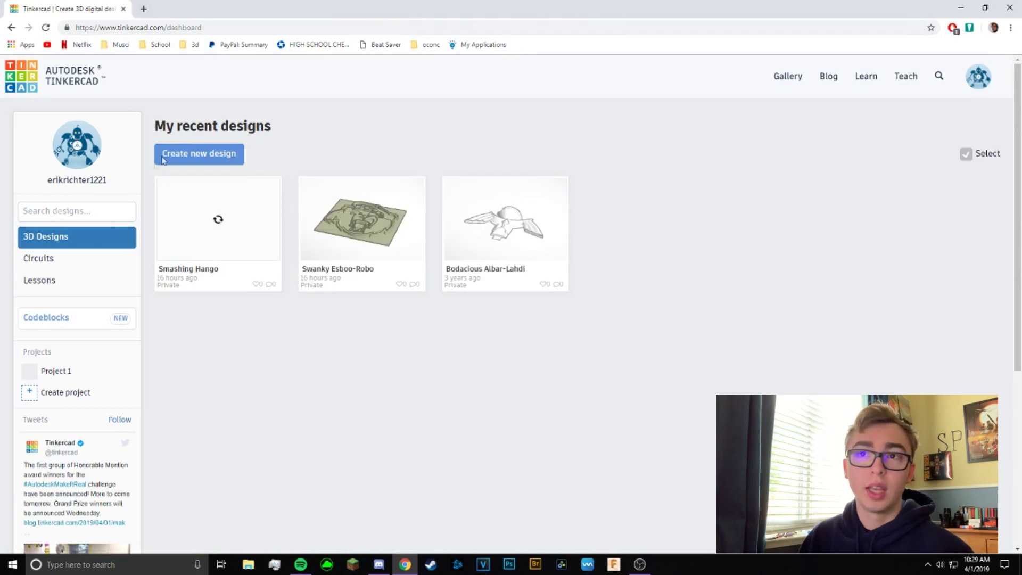
{"action": "left_click", "coordinate": [176, 155]}
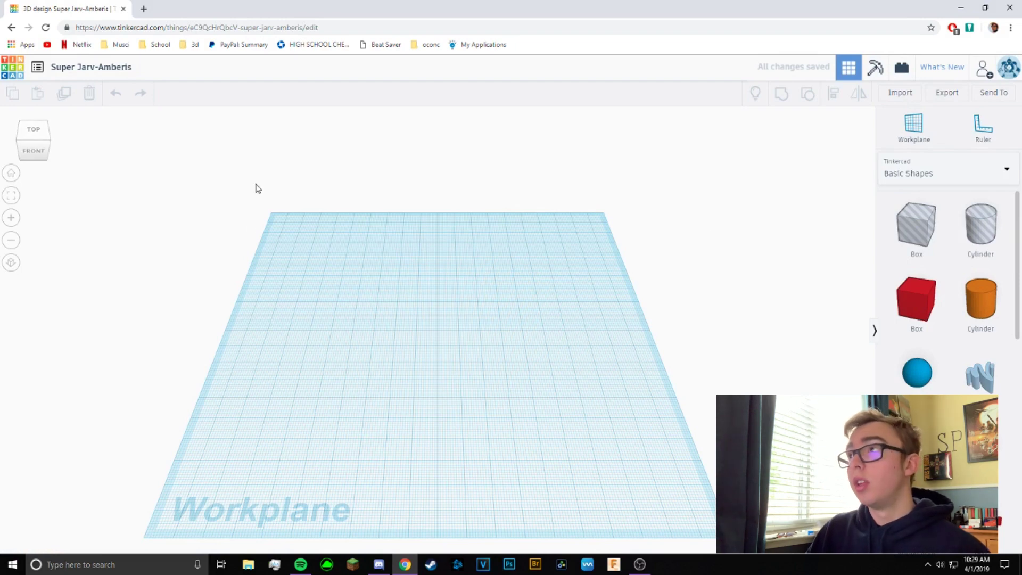
- Import 1.svg from the Desktop into the Tinkercad design as a 3D shape
{"action": "left_click", "coordinate": [898, 93]}
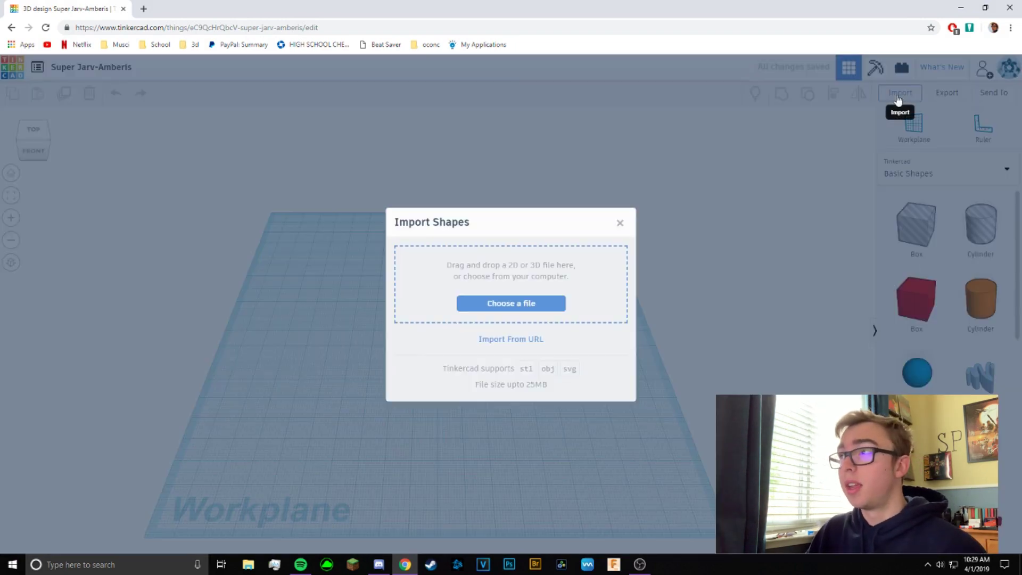
{"action": "left_click", "coordinate": [546, 304]}
{"action": "scroll", "coordinate": [53, 128], "scroll_direction": "up", "scroll_amount": 5}
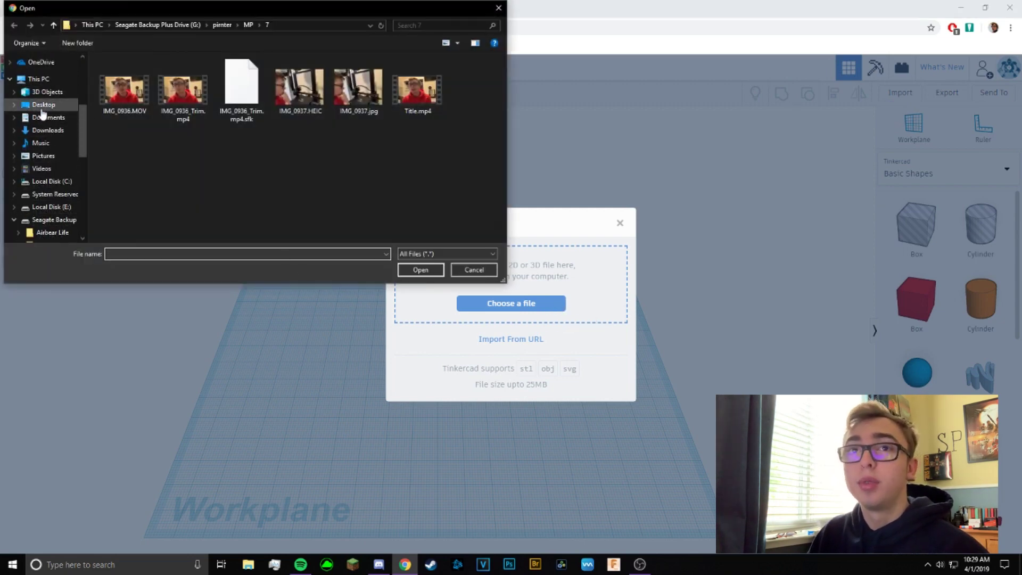
{"action": "left_click", "coordinate": [43, 106]}
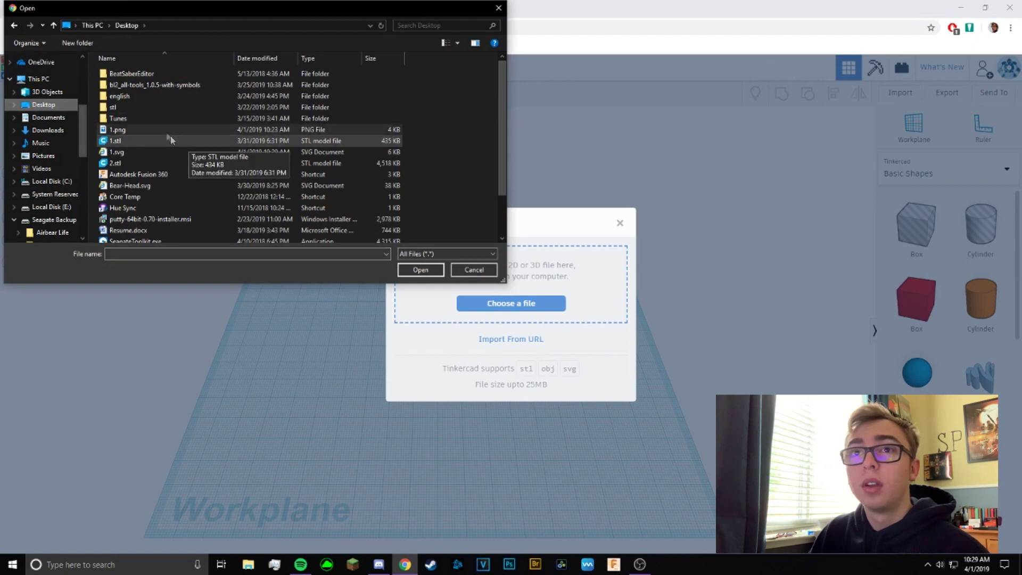
{"action": "left_click", "coordinate": [155, 152]}
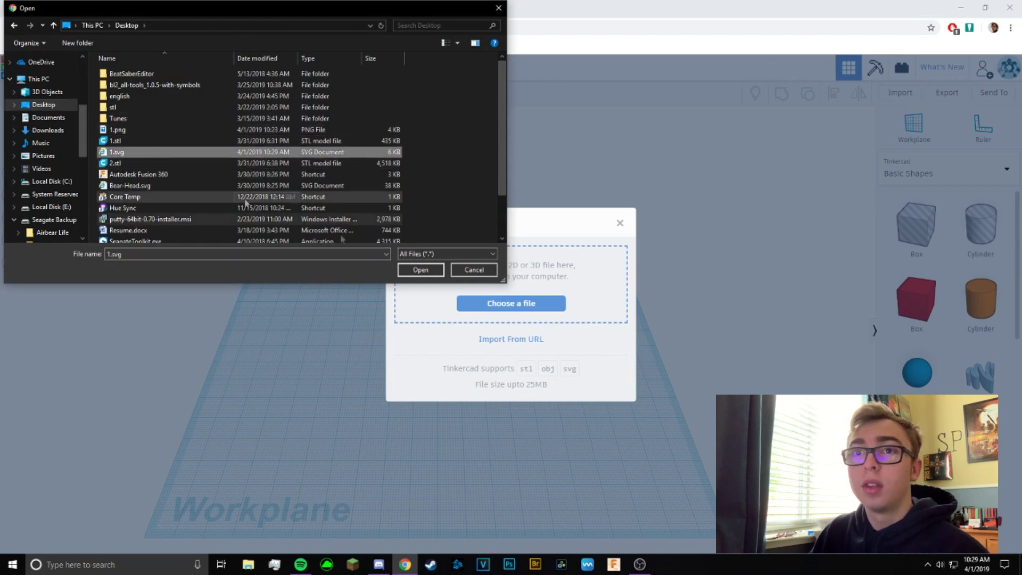
{"action": "left_click", "coordinate": [420, 270]}
{"action": "left_click", "coordinate": [593, 416]}
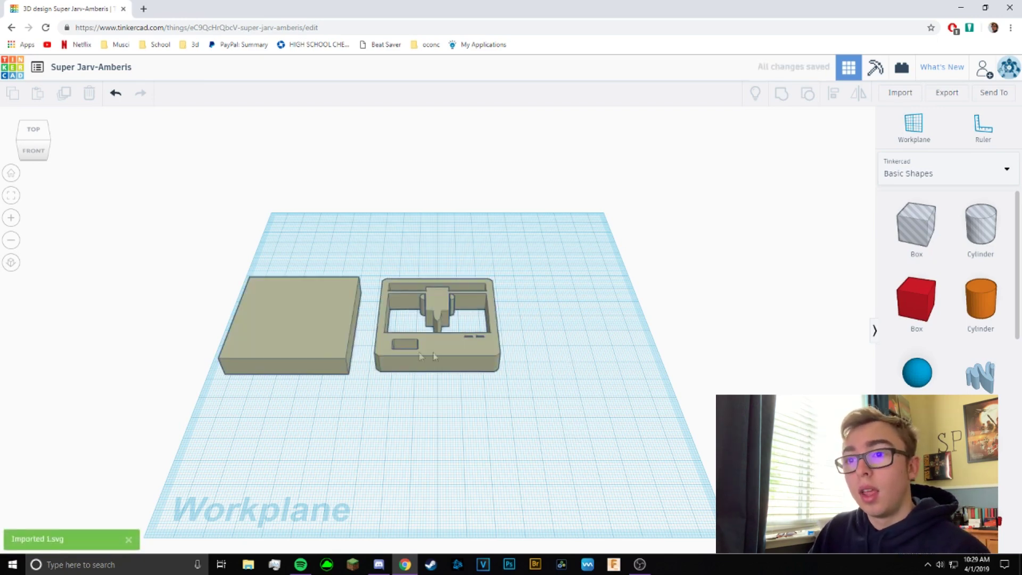
- Place a 69 × 66 hole box over the extra block and group them to remove it
{"action": "right_click_drag", "start_coordinate": [611, 369], "coordinate": [330, 347]}
{"action": "left_click", "coordinate": [313, 337]}
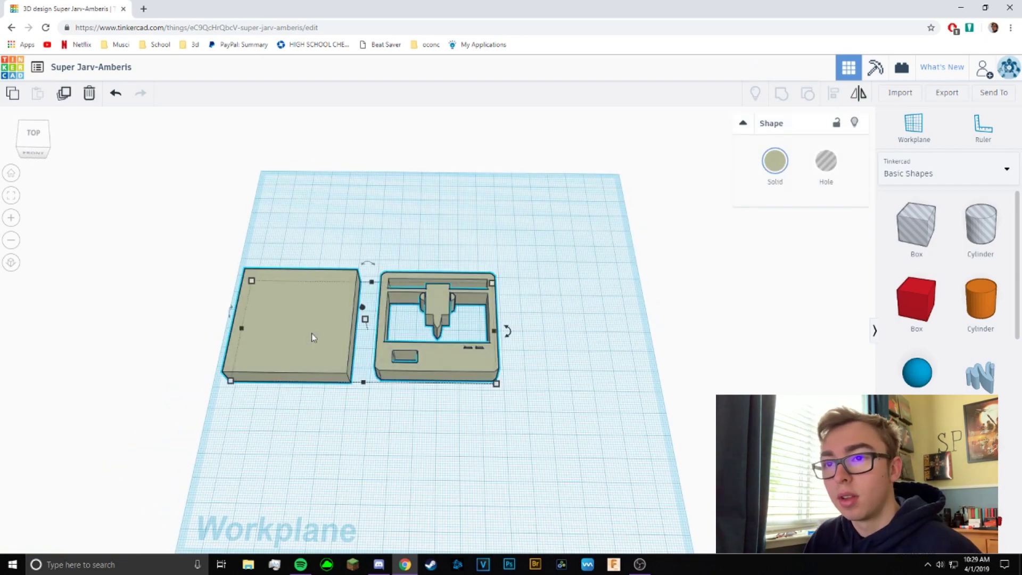
{"action": "left_click_drag", "start_coordinate": [916, 226], "coordinate": [208, 390]}
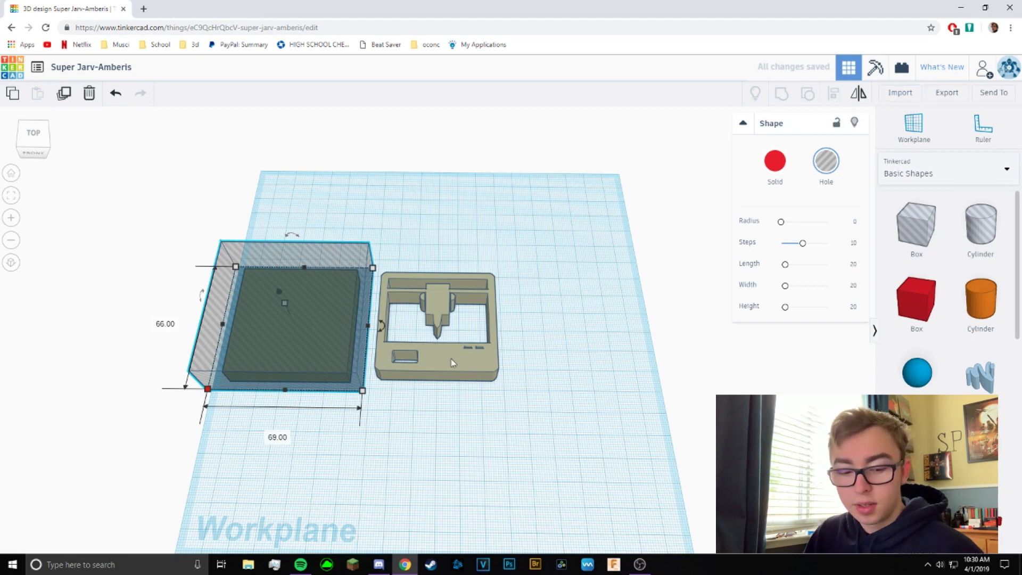
{"action": "left_click", "coordinate": [463, 344], "text": "shift"}
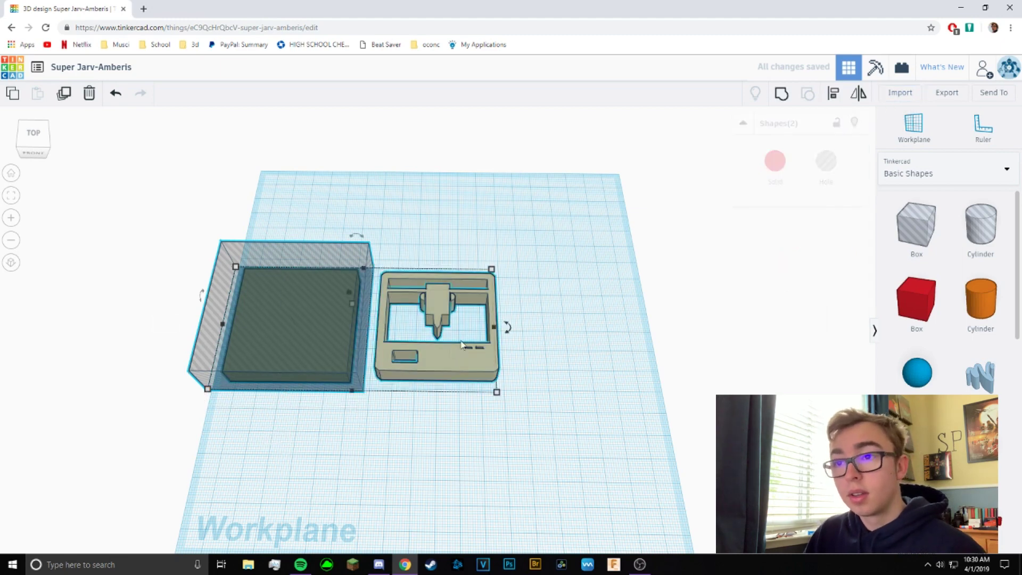
{"action": "left_click", "coordinate": [782, 93]}
{"action": "left_click", "coordinate": [643, 333]}
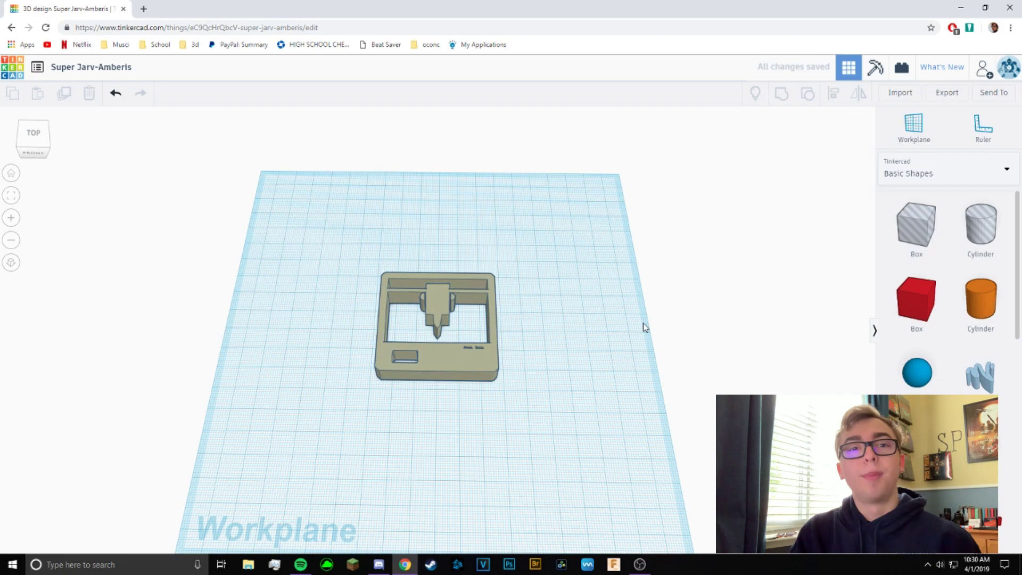
{"action": "scroll", "coordinate": [541, 292], "scroll_direction": "down", "scroll_amount": 1}
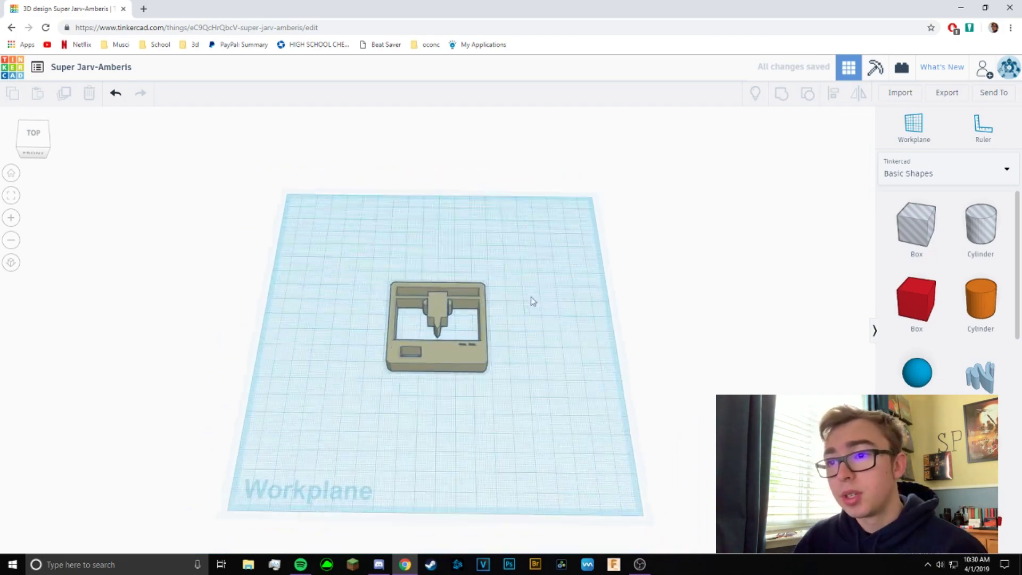
{"action": "scroll", "coordinate": [491, 304], "scroll_direction": "up", "scroll_amount": 4}
{"action": "scroll", "coordinate": [601, 309], "scroll_direction": "down", "scroll_amount": 3}
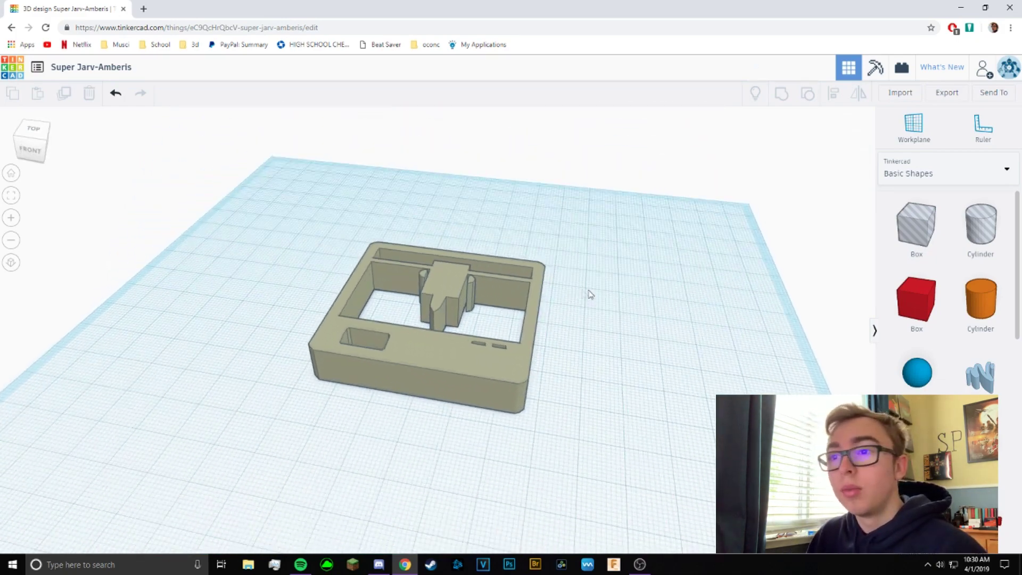
{"action": "scroll", "coordinate": [600, 390], "scroll_direction": "up", "scroll_amount": 3}
{"action": "right_click_drag", "start_coordinate": [601, 390], "coordinate": [448, 360]}
{"action": "left_click", "coordinate": [448, 360]}
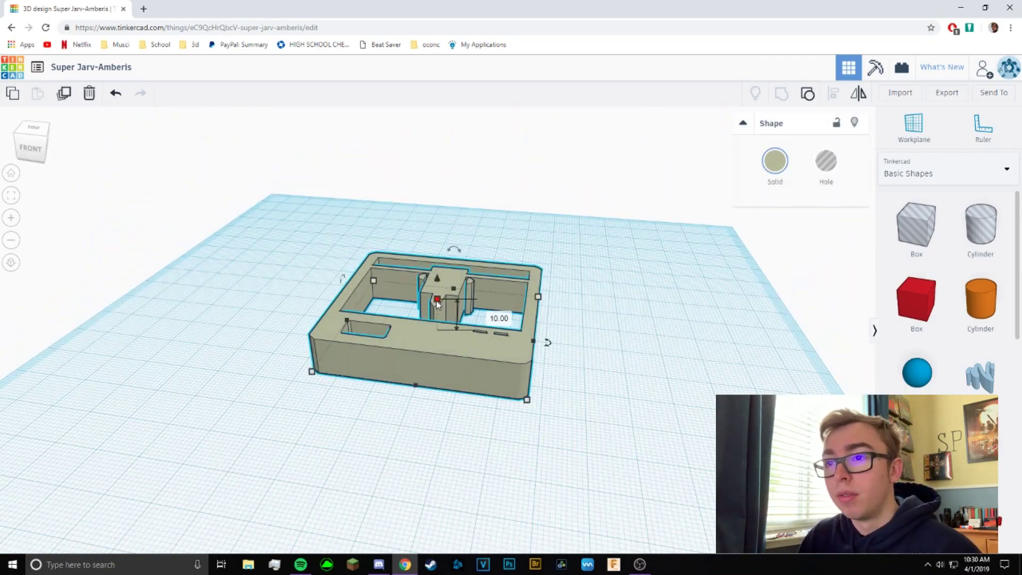
{"action": "right_click_drag", "start_coordinate": [543, 338], "coordinate": [690, 380]}
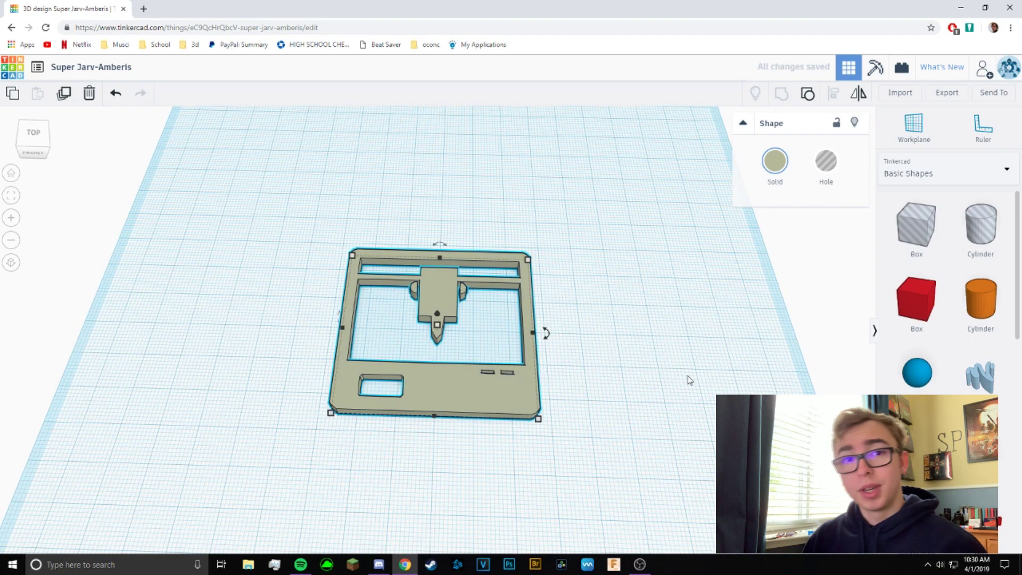
- Export the plate as an STL named test.stl and open the downloaded file
{"action": "left_click", "coordinate": [945, 99]}
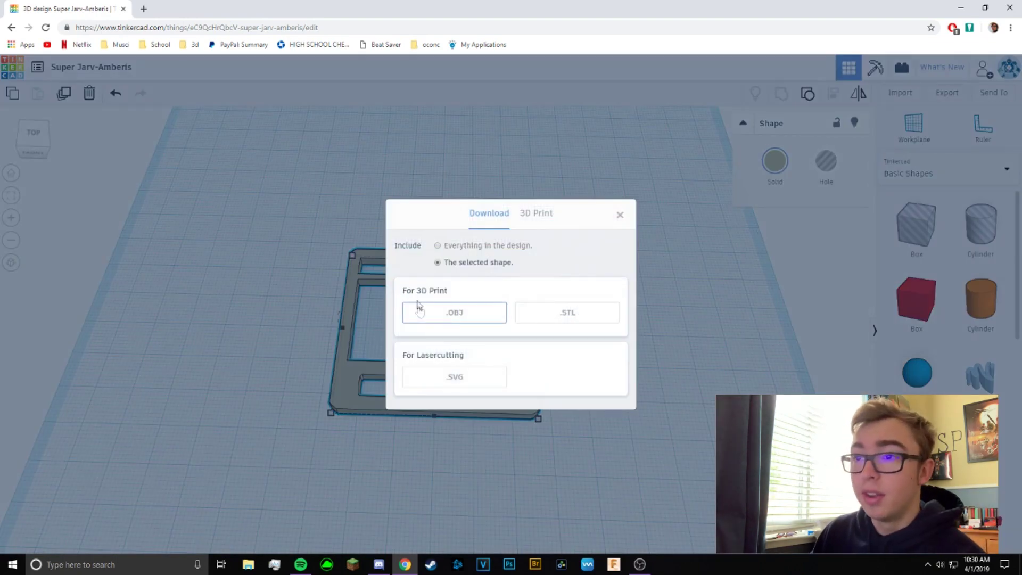
{"action": "left_click", "coordinate": [568, 315]}
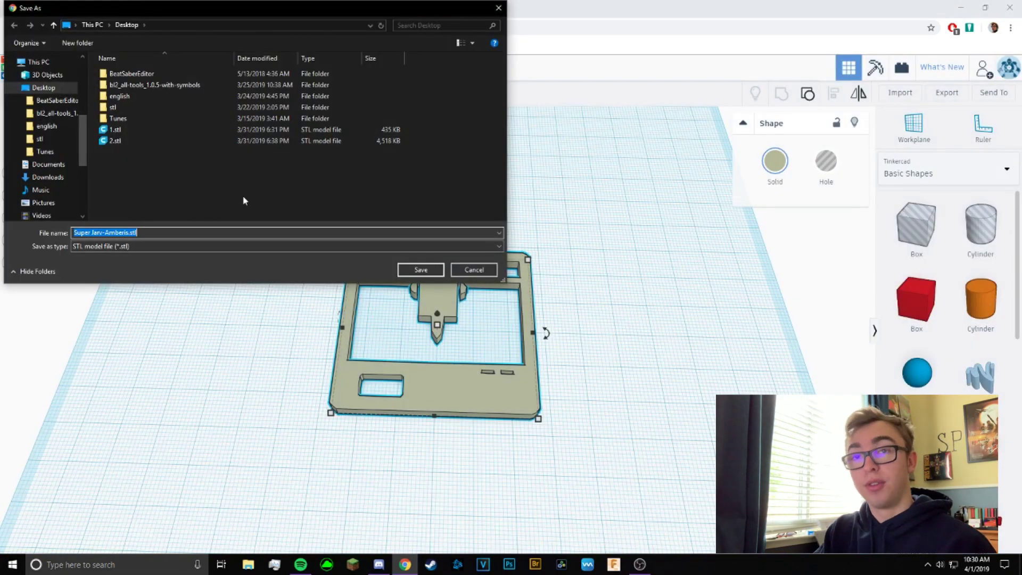
{"action": "type", "text": "test"}
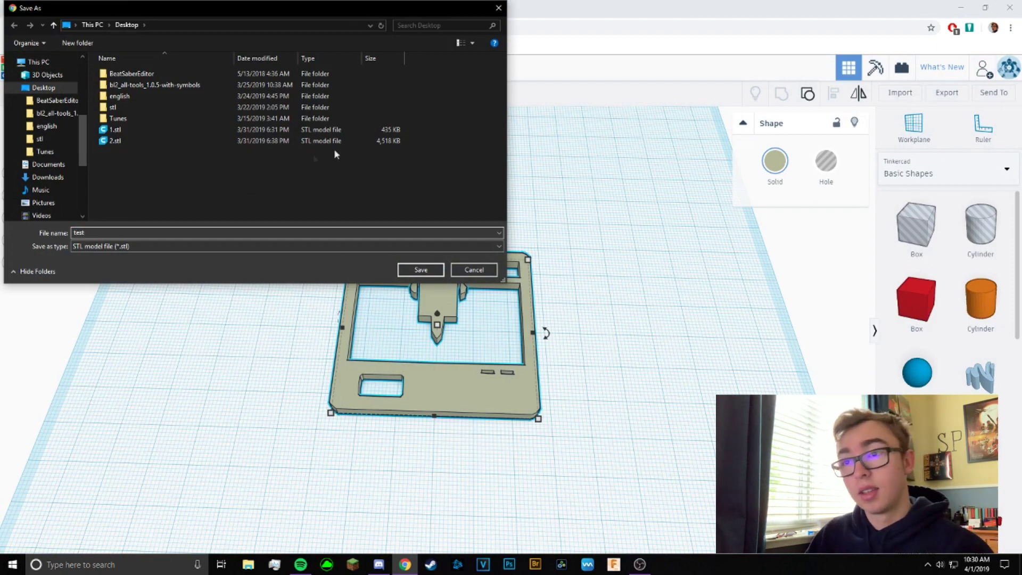
{"action": "left_click", "coordinate": [424, 270]}
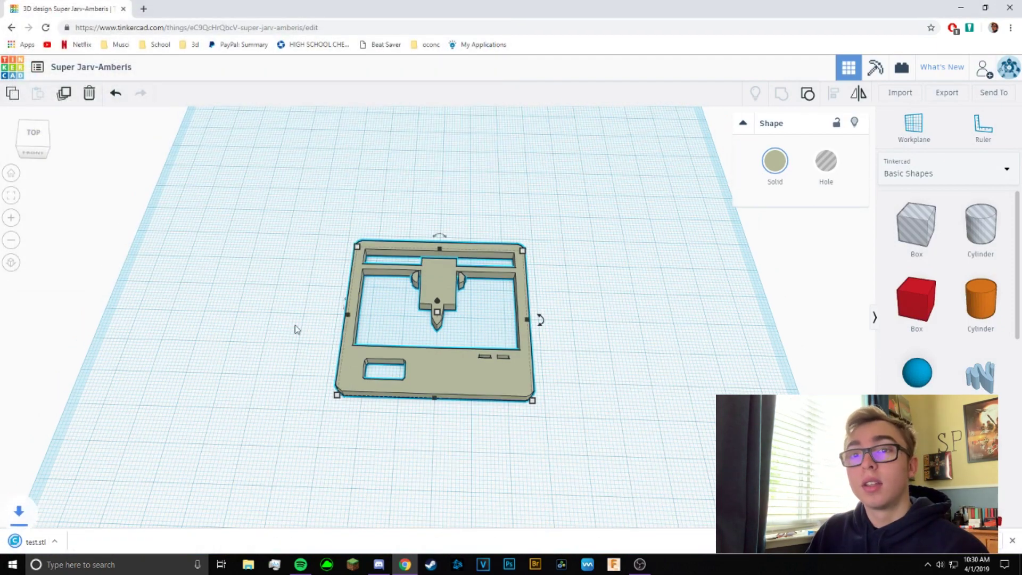
{"action": "left_click", "coordinate": [63, 544]}
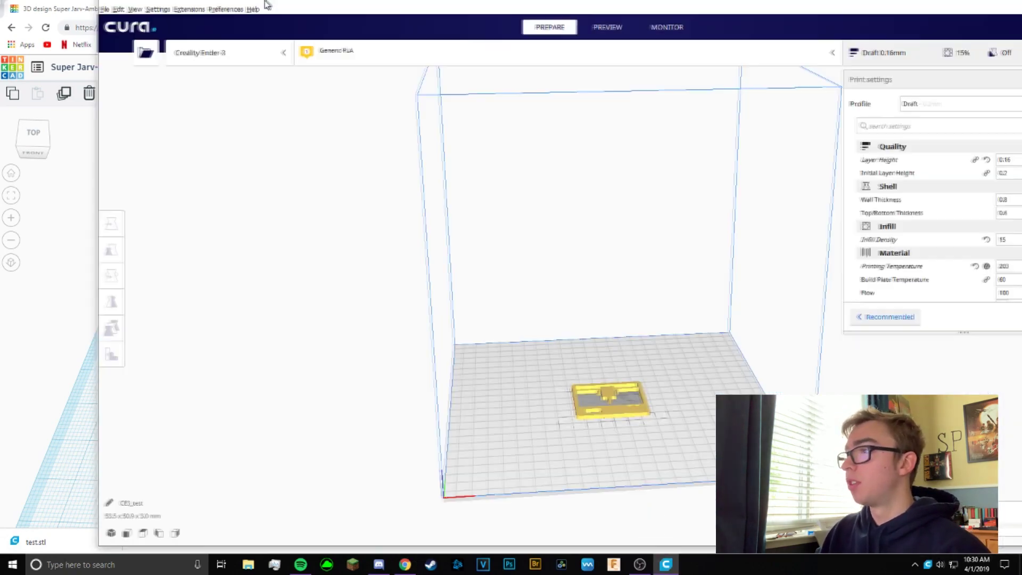
- Tilt, zoom and orbit the Cura view to look down on the test.stl plate on the Ender-3 bed
{"action": "right_click_drag", "start_coordinate": [598, 388], "coordinate": [686, 380]}
{"action": "scroll", "coordinate": [554, 447], "scroll_direction": "up", "scroll_amount": 3}
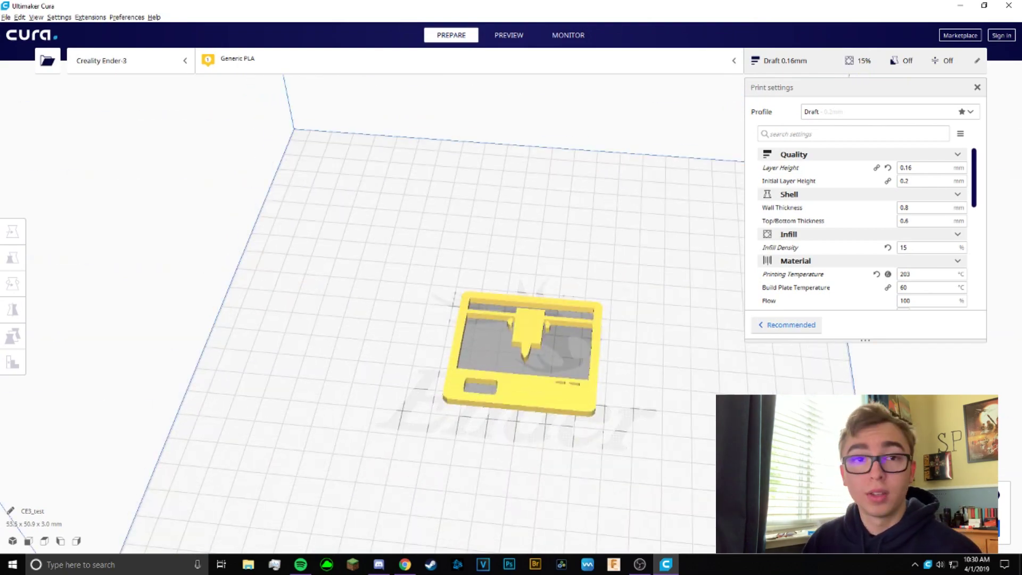
{"action": "right_click_drag", "start_coordinate": [660, 331], "coordinate": [572, 367]}
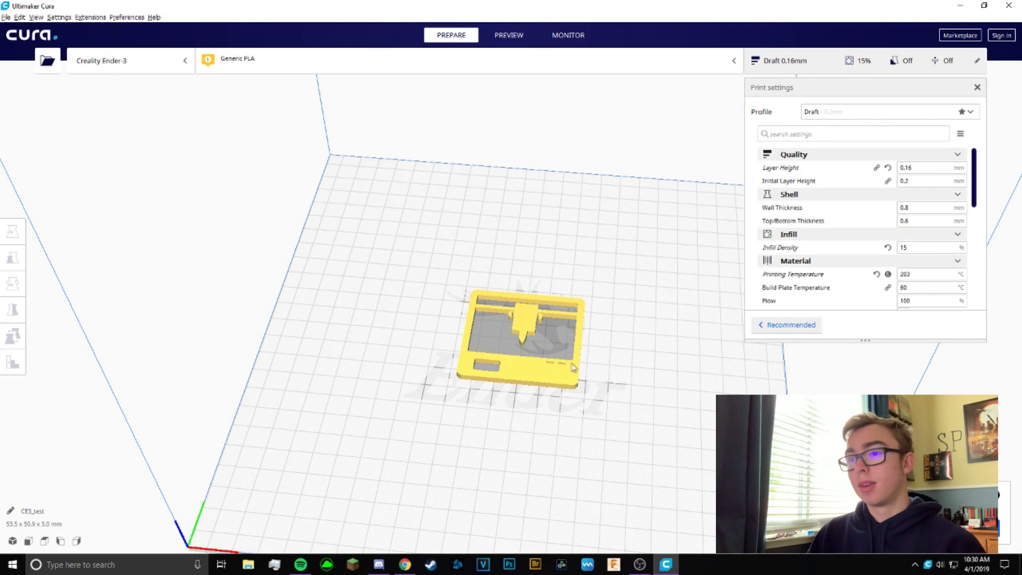